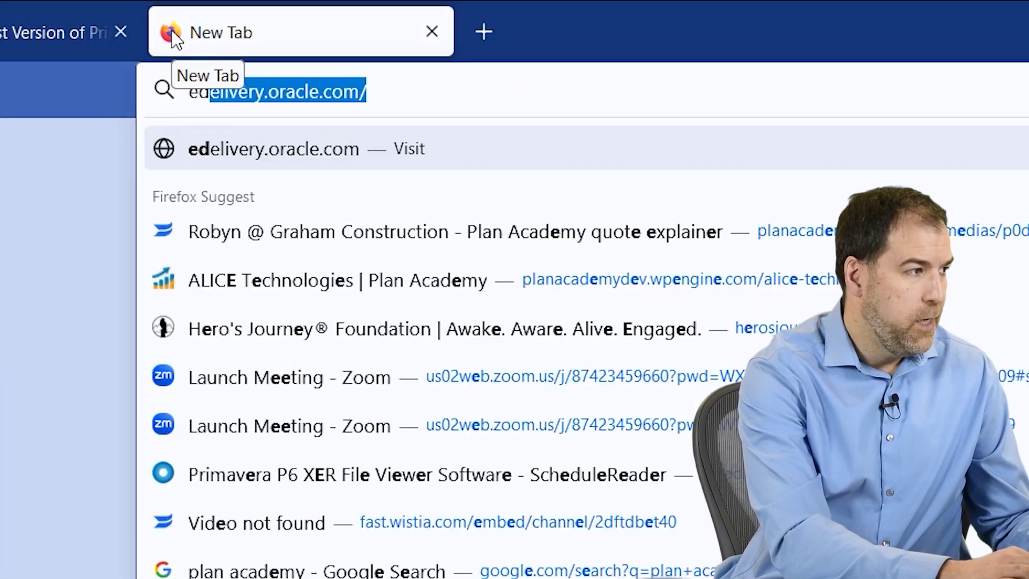
# Step: Load edelivery.oracle.com in Firefox and begin signing in to Oracle Software Delivery Cloud
pyautogui.press('BackSpace')
pyautogui.write('eli')
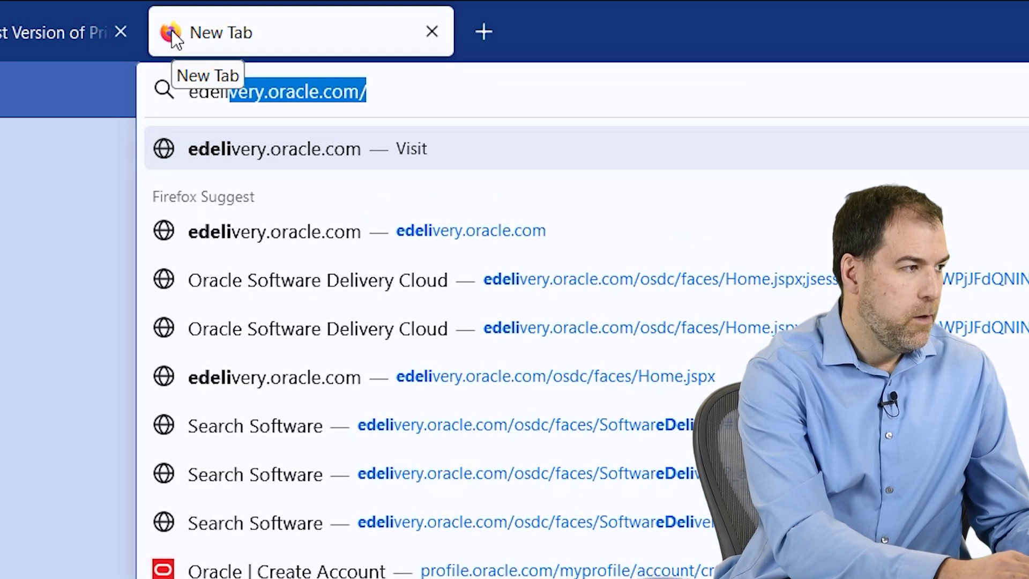
pyautogui.press('End')
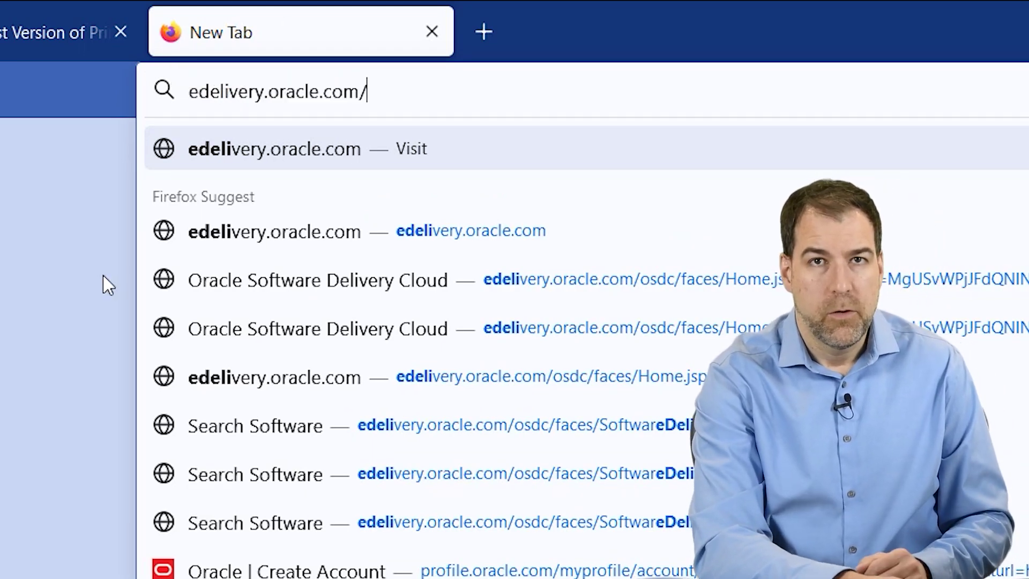
pyautogui.press('Return')
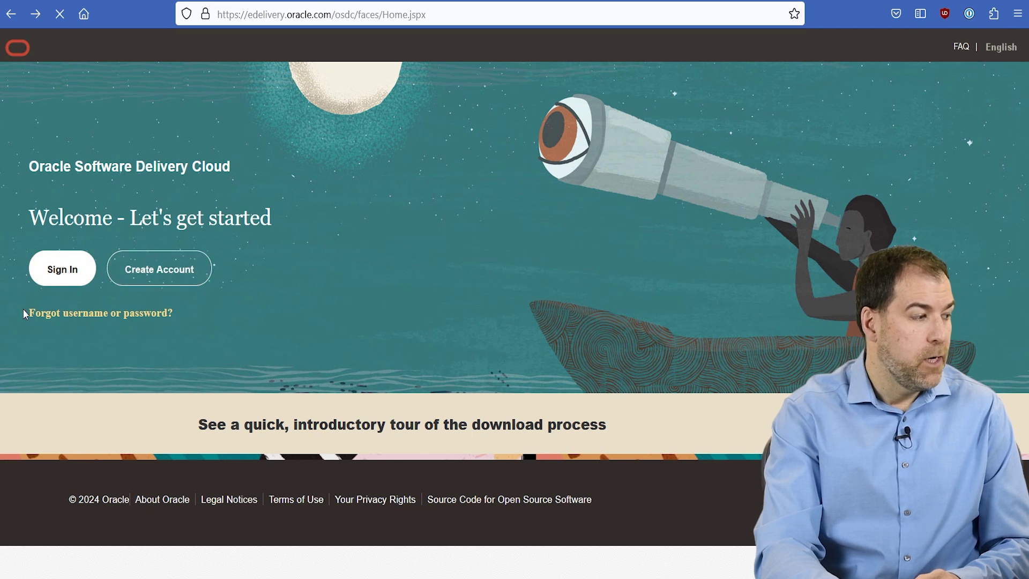
pyautogui.click(69, 282)
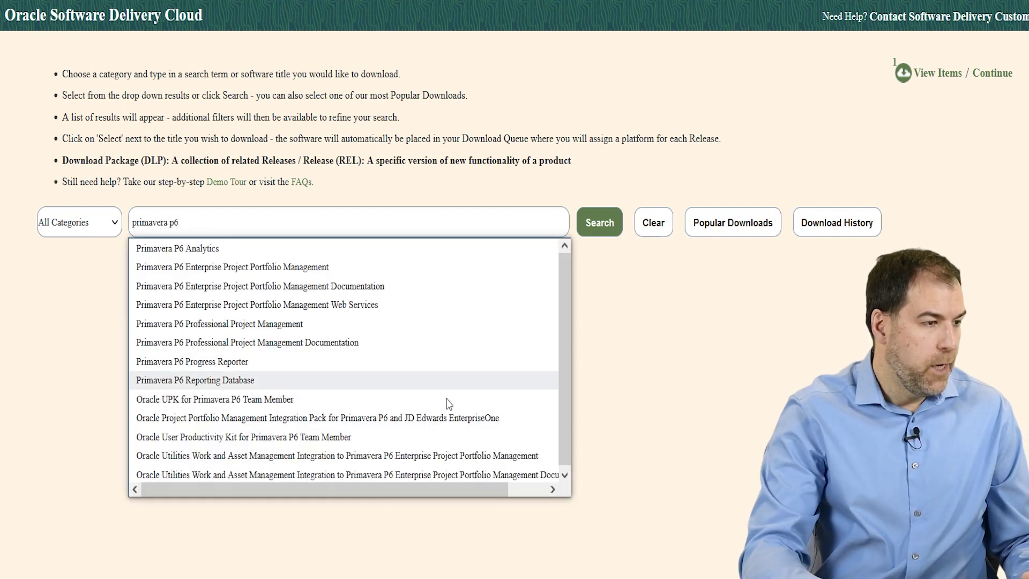
# Step: Search 'primavera p6' and add the Professional Project Management 23.12.0.0.0 release to the queue
pyautogui.click(597, 226)
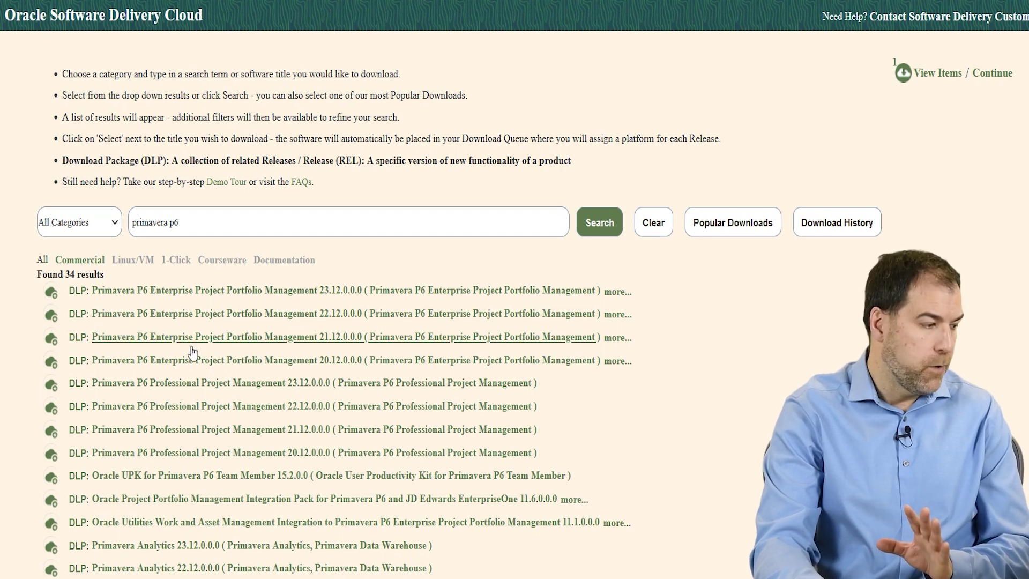
pyautogui.scroll(-3, 77, 326)
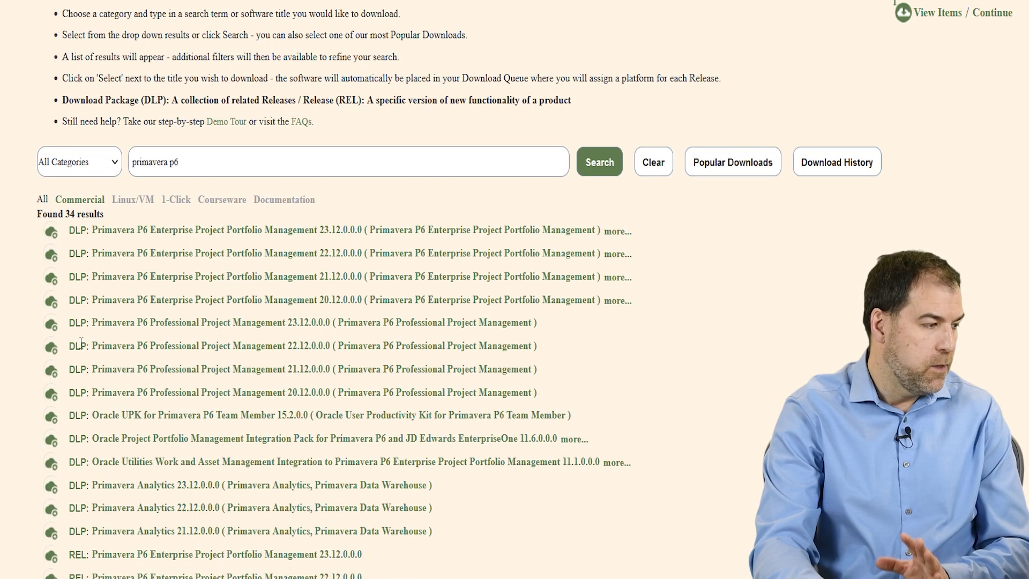
pyautogui.scroll(-1, 73, 370)
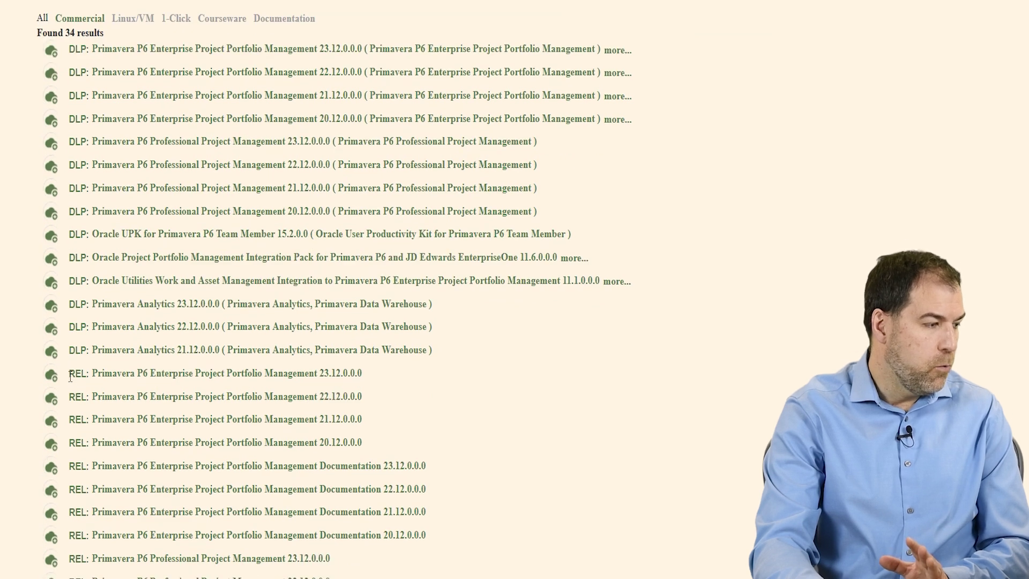
pyautogui.scroll(-3, 67, 392)
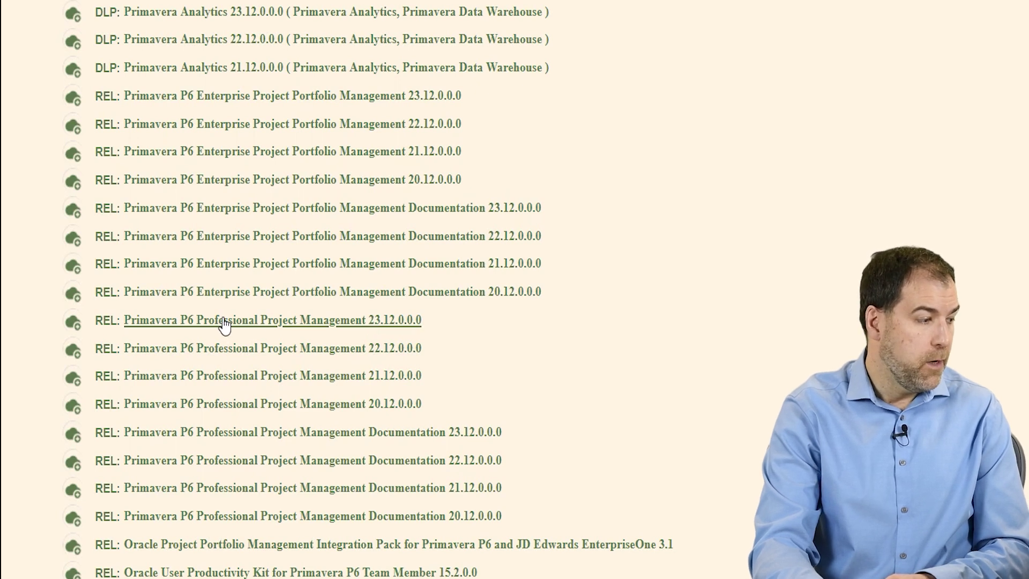
pyautogui.moveTo(191, 324); pyautogui.dragTo(196, 326)
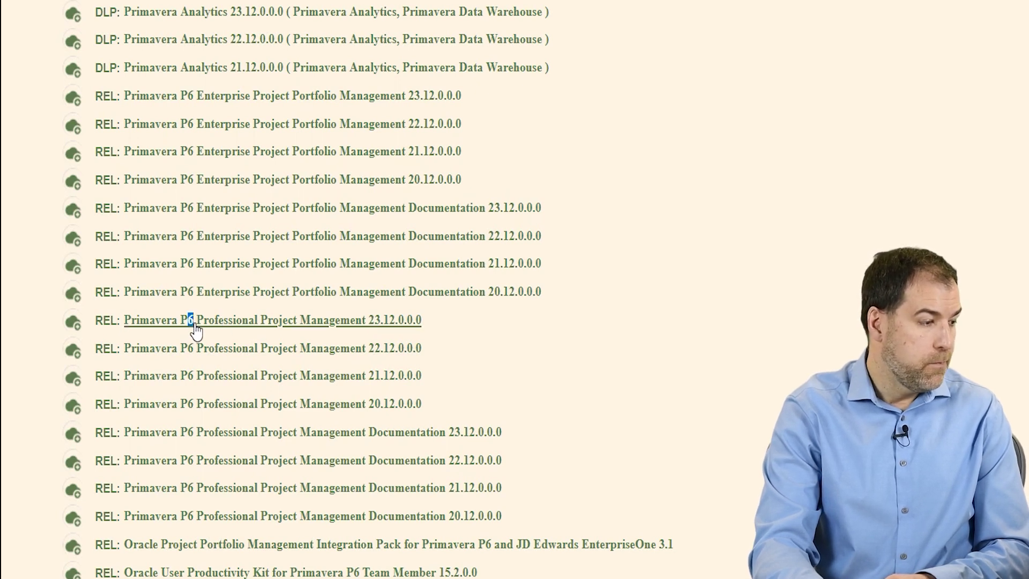
pyautogui.click(194, 325)
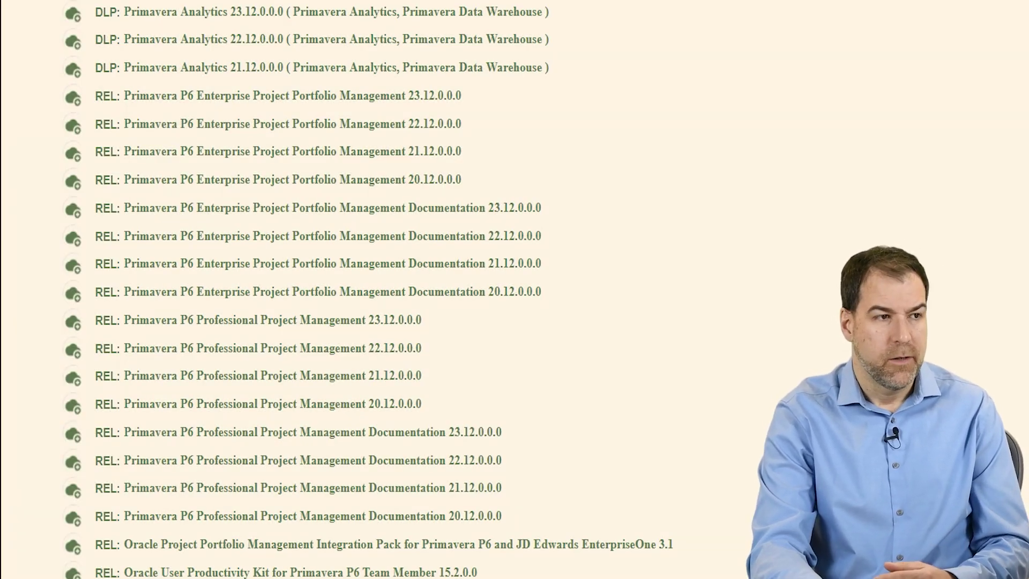
pyautogui.scroll(10, 645, 339)
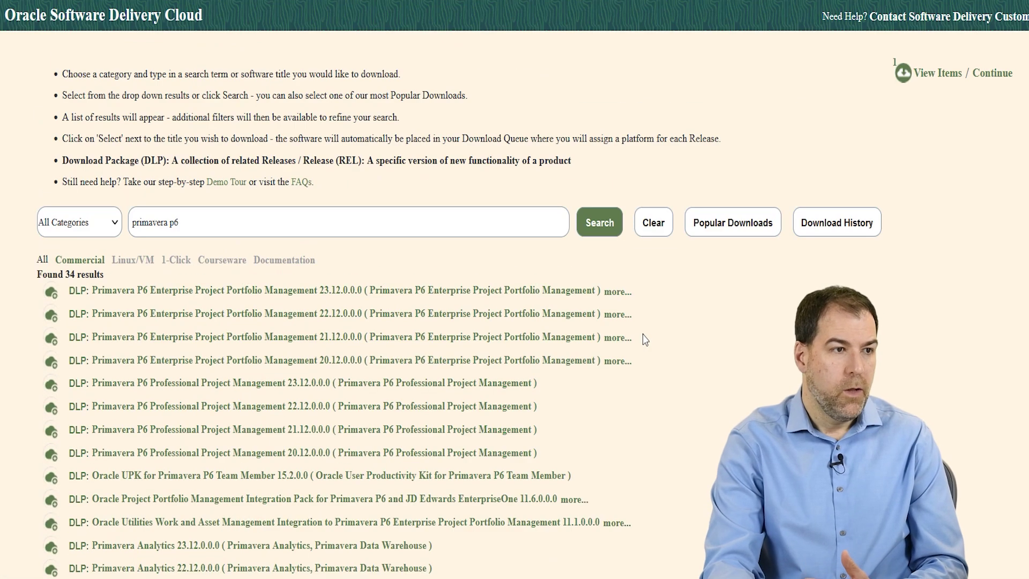
# Step: View the queue, keep the platform, and accept the Oracle License Agreement to reach the file list
pyautogui.click(932, 76)
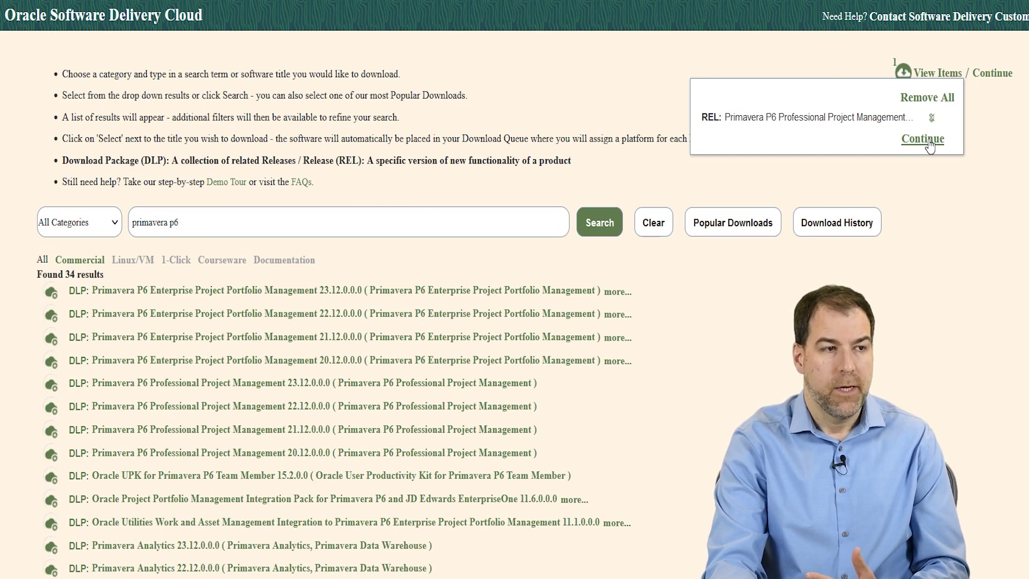
pyautogui.click(992, 75)
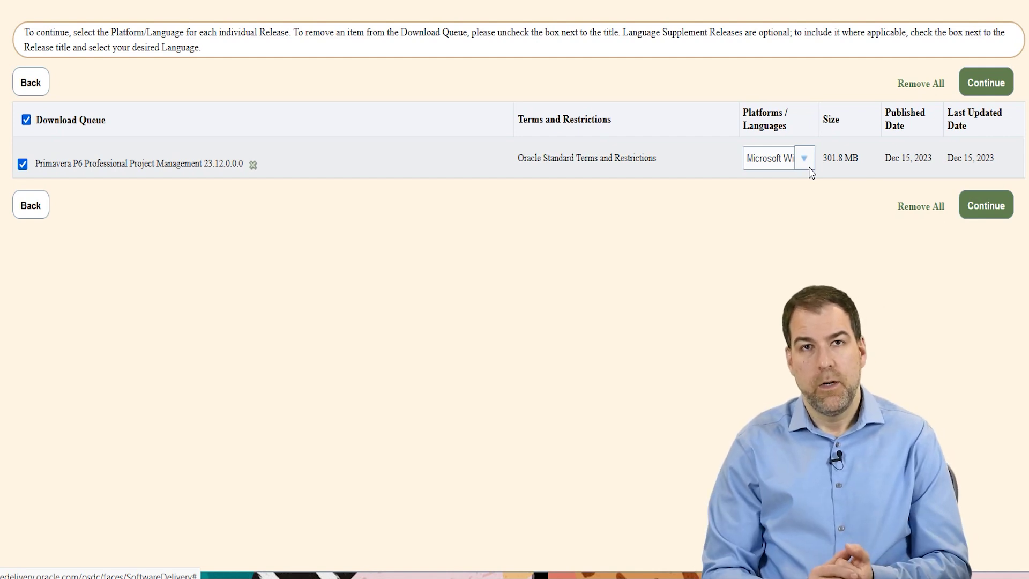
pyautogui.click(988, 85)
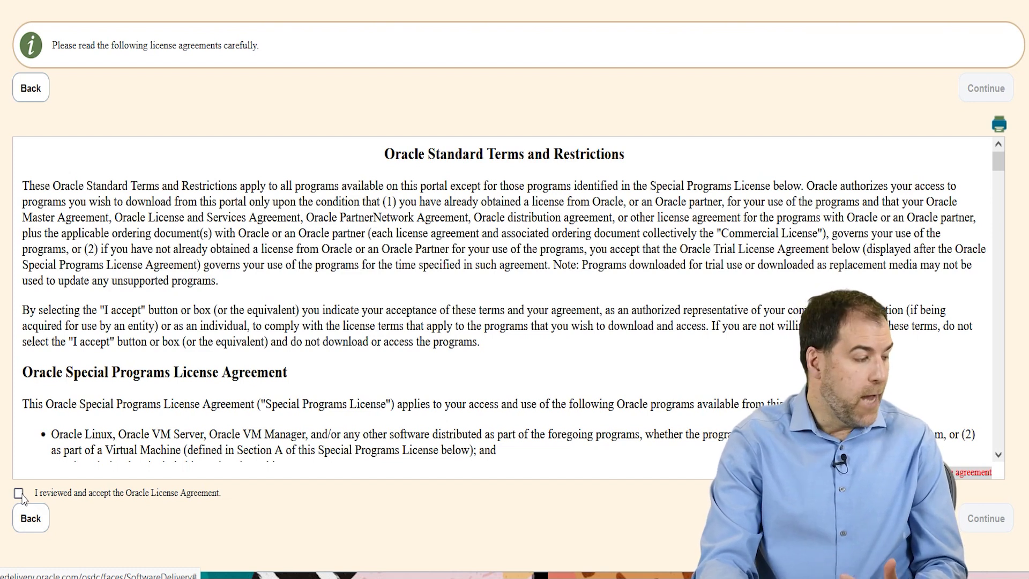
pyautogui.click(19, 493)
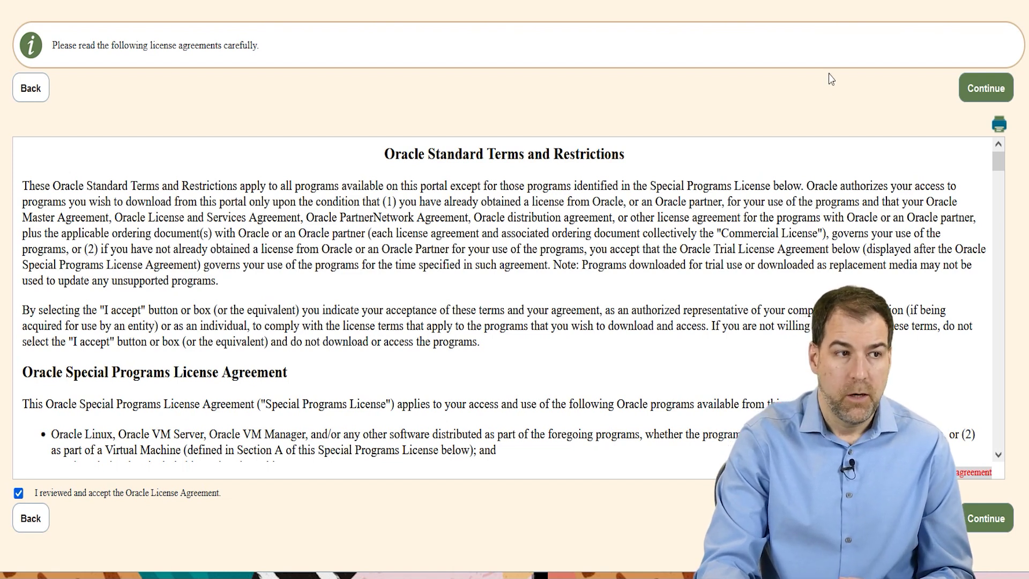
pyautogui.click(981, 95)
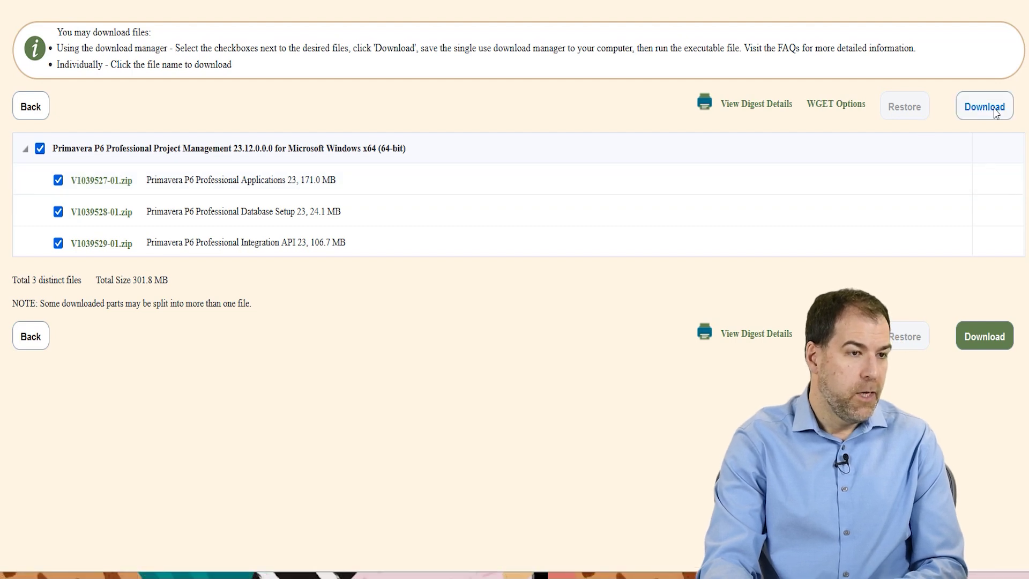
# Step: Download V1039527-01.zip using Save Link As
pyautogui.rightClick(86, 185)
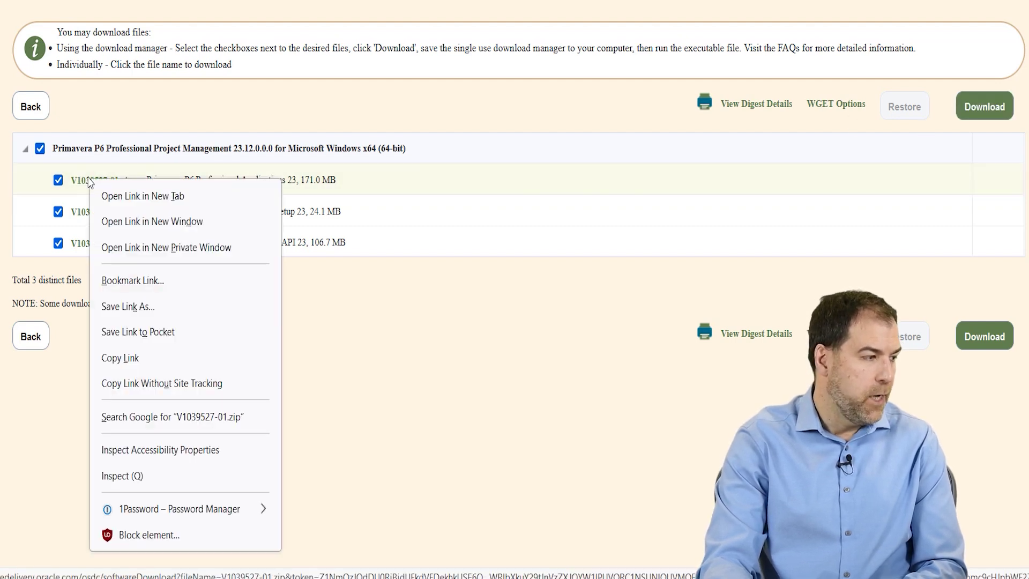
pyautogui.click(139, 315)
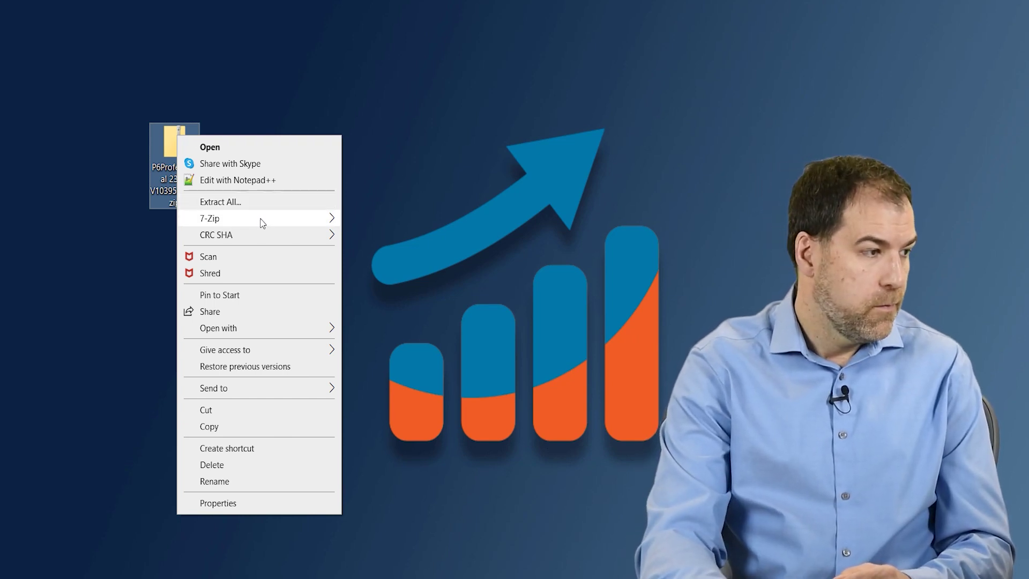
# Step: Open the P6_Pro_R2312 folder inside the downloaded package on the Desktop
pyautogui.moveTo(260, 221)
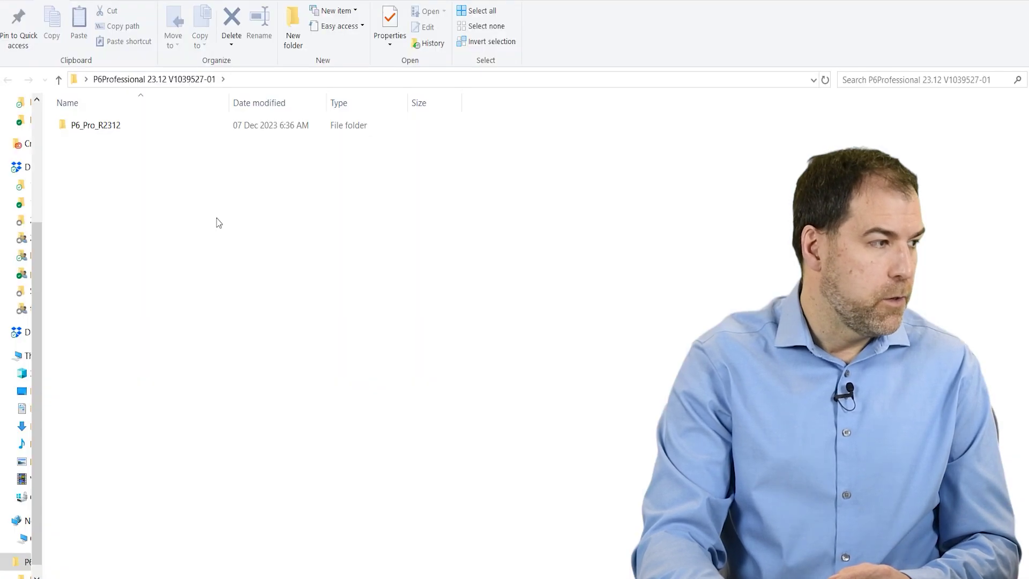
pyautogui.click(103, 129)
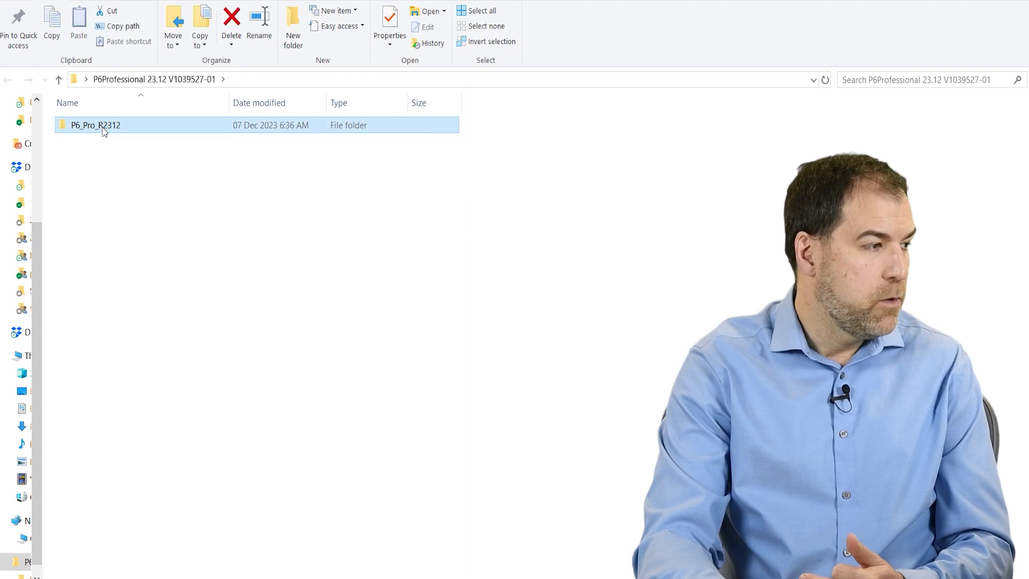
pyautogui.click(104, 129)
pyautogui.doubleClick(56, 130)
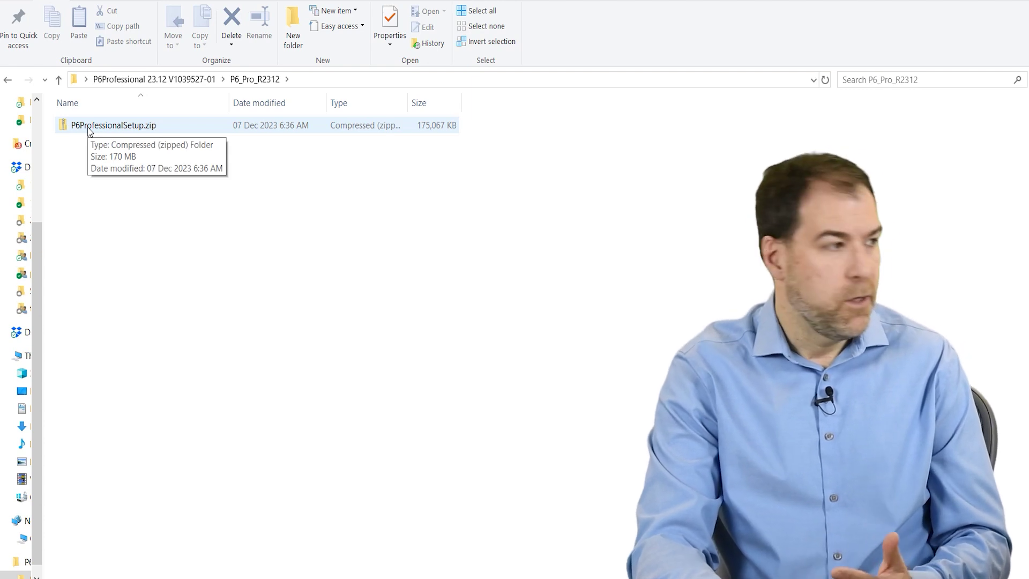
# Step: Extract P6ProfessionalSetup.zip to a P6ProfessionalSetup folder and select P6ProfessionalSetup.exe inside it
pyautogui.click(89, 131)
pyautogui.rightClick(97, 128)
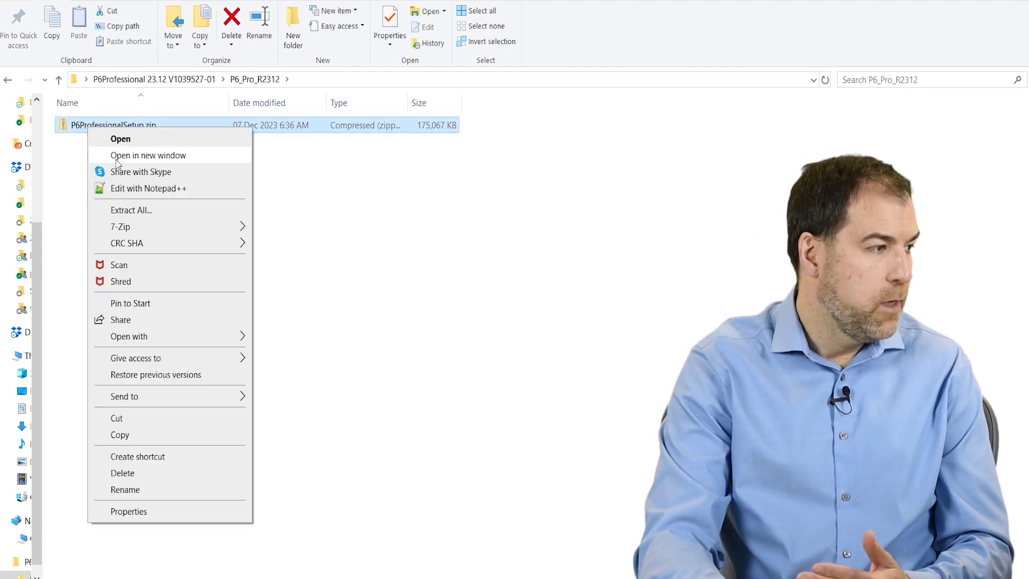
pyautogui.click(166, 214)
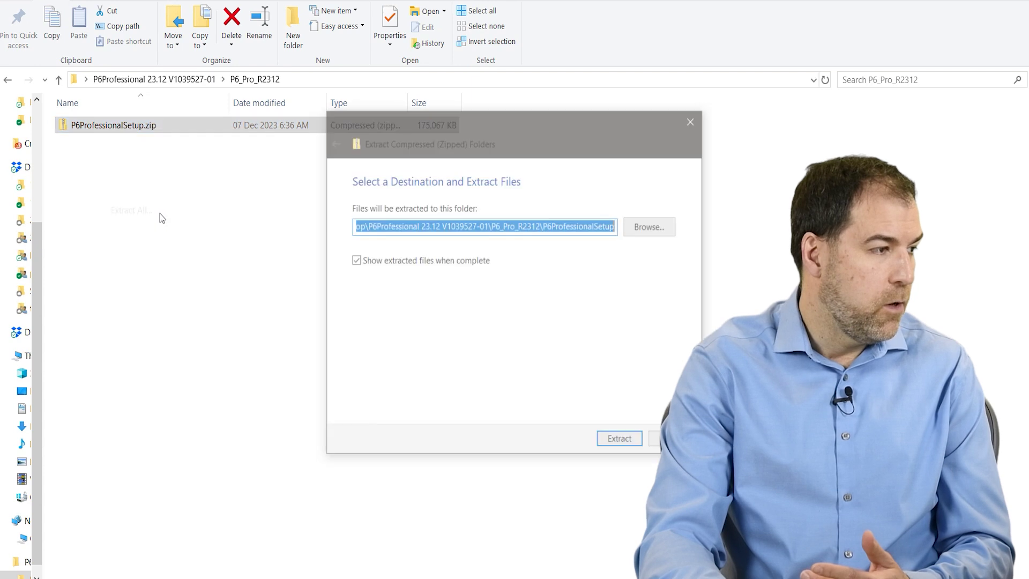
pyautogui.click(620, 442)
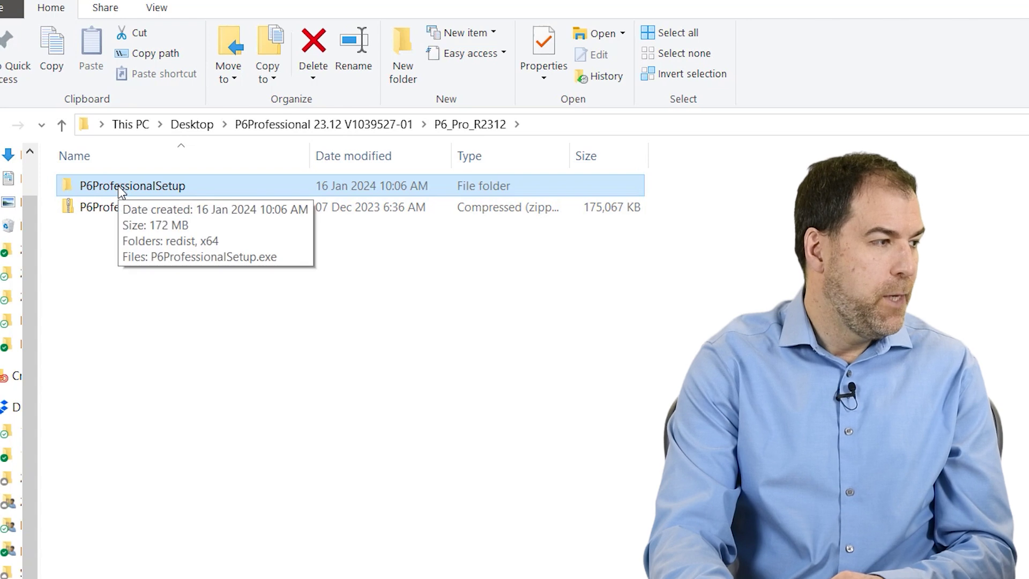
pyautogui.doubleClick(118, 186)
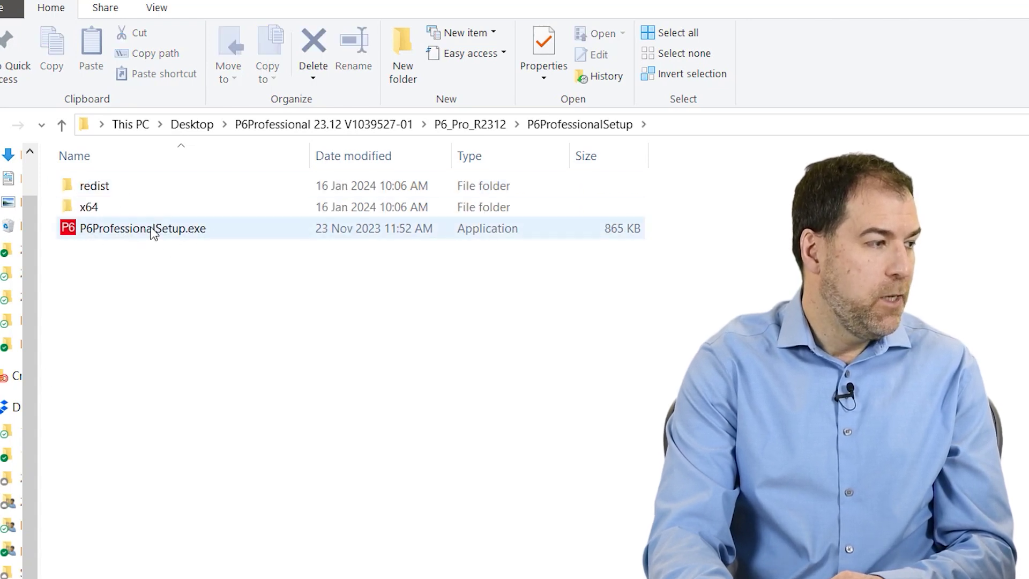
pyautogui.click(85, 230)
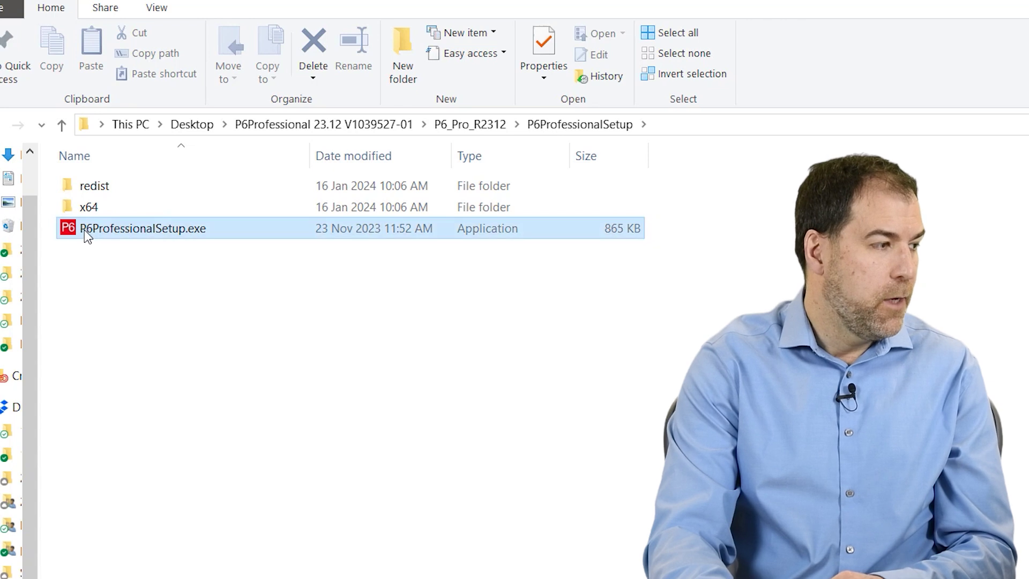
# Step: Run a Typical install keeping the previous version, and skip the Standalone Upgrade Utility
pyautogui.doubleClick(129, 226)
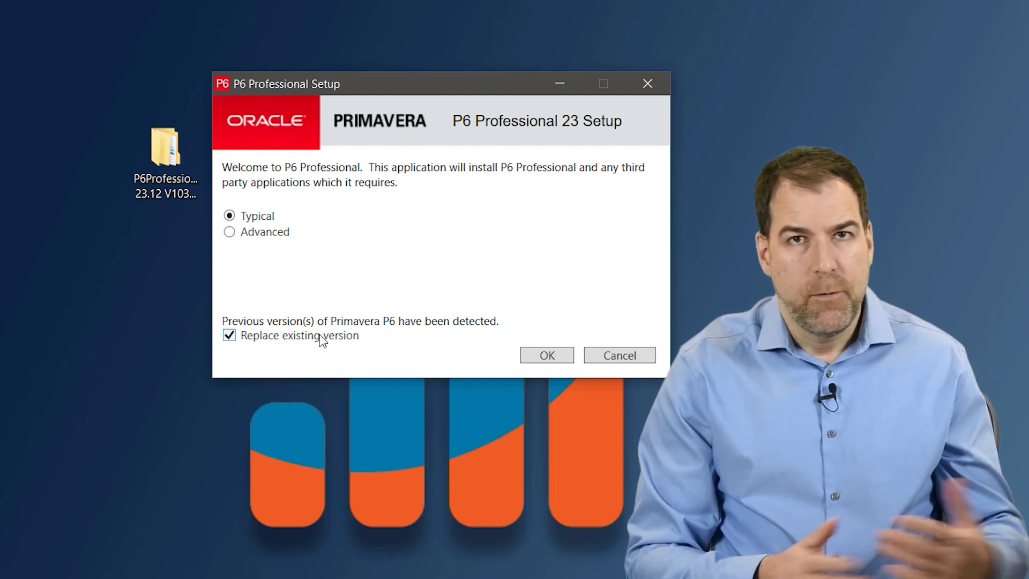
pyautogui.click(232, 337)
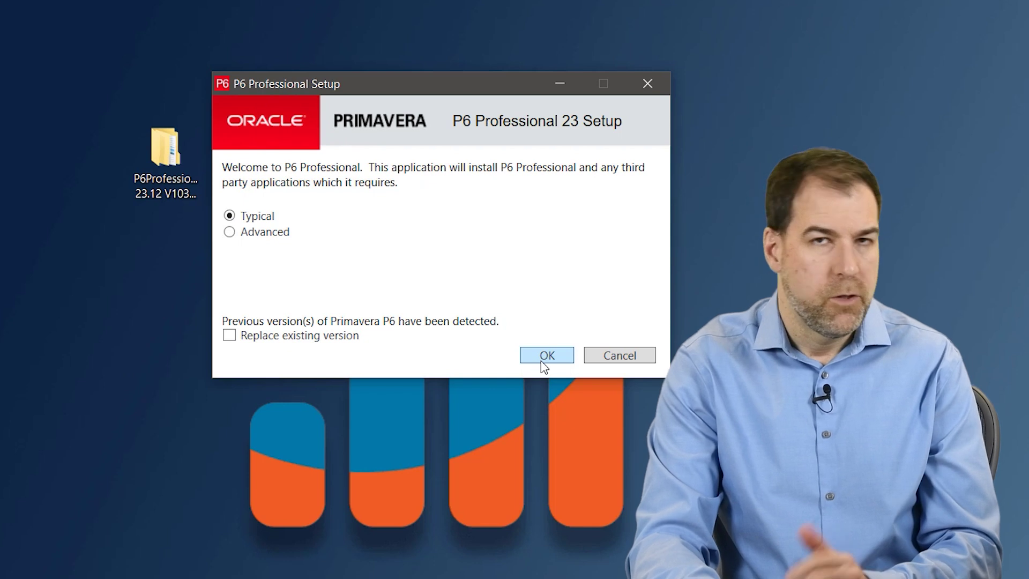
pyautogui.click(543, 358)
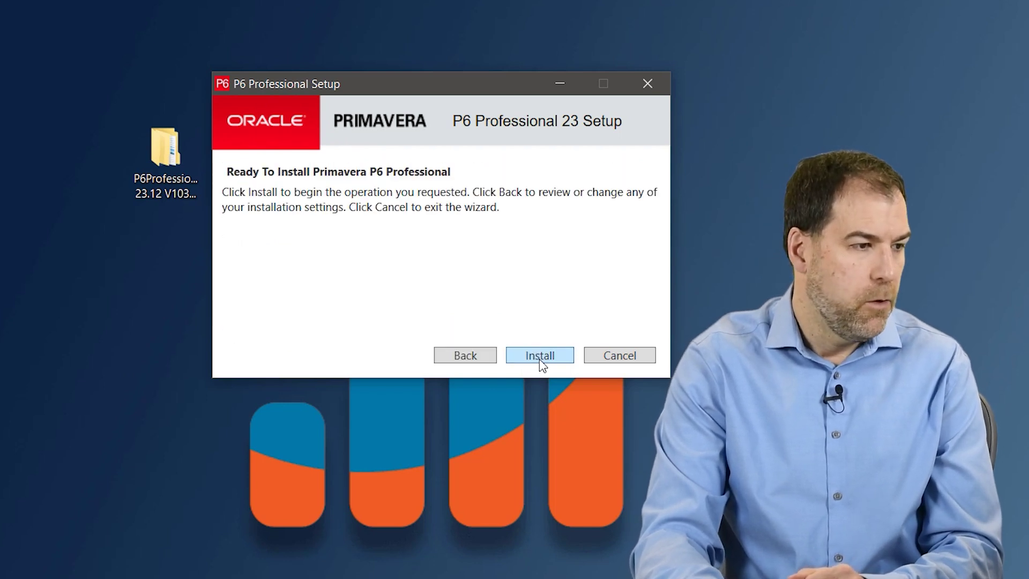
pyautogui.click(566, 358)
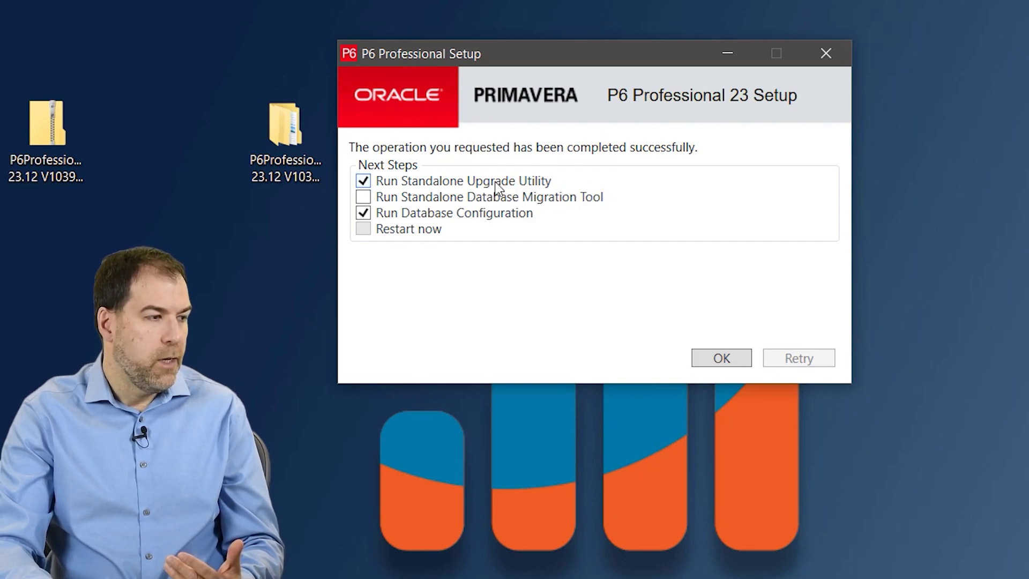
pyautogui.click(364, 182)
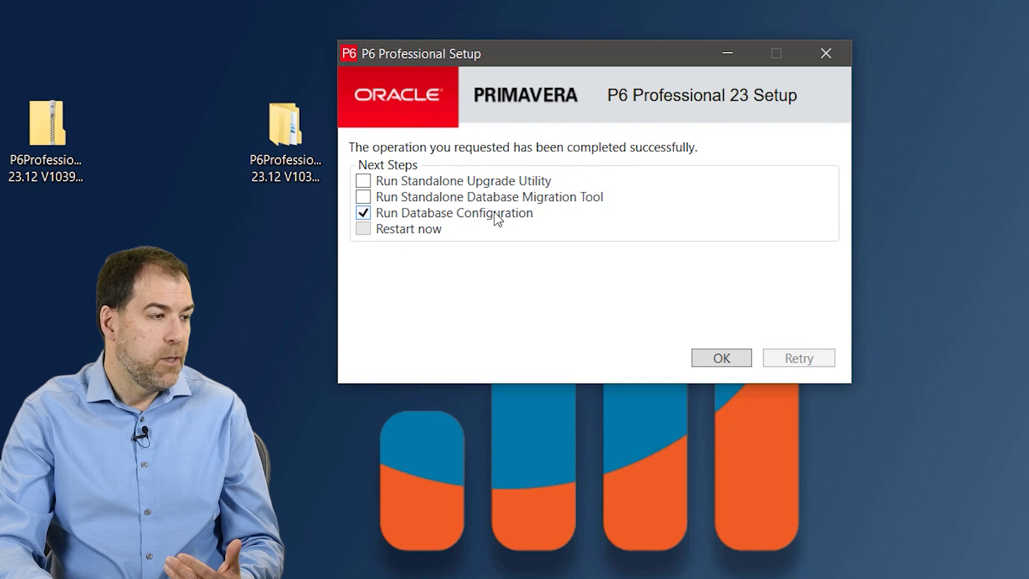
# Step: Add a new database connection using the P6 Professional Standalone (SQLite) driver
pyautogui.click(722, 358)
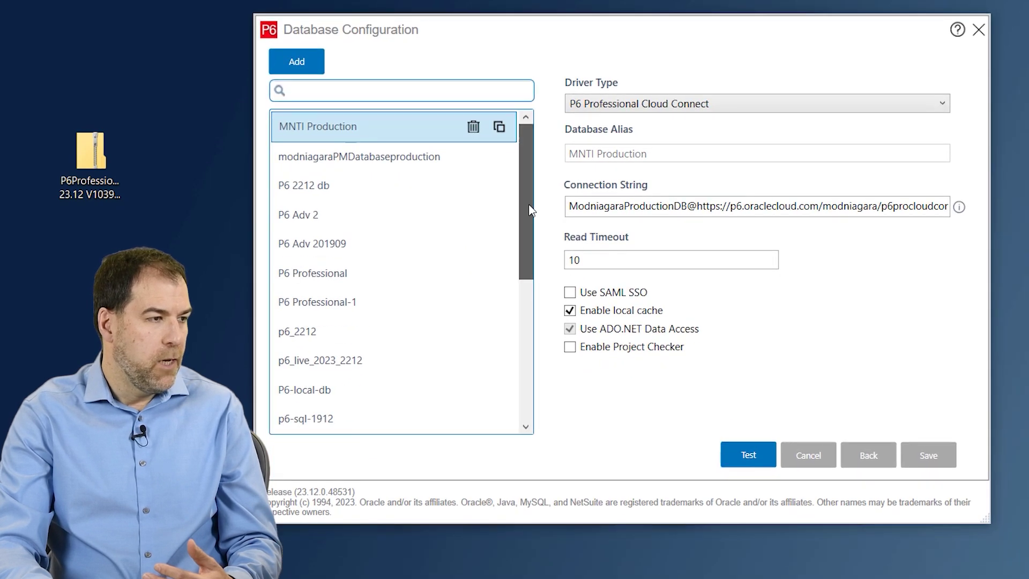
pyautogui.moveTo(530, 177); pyautogui.dragTo(529, 156)
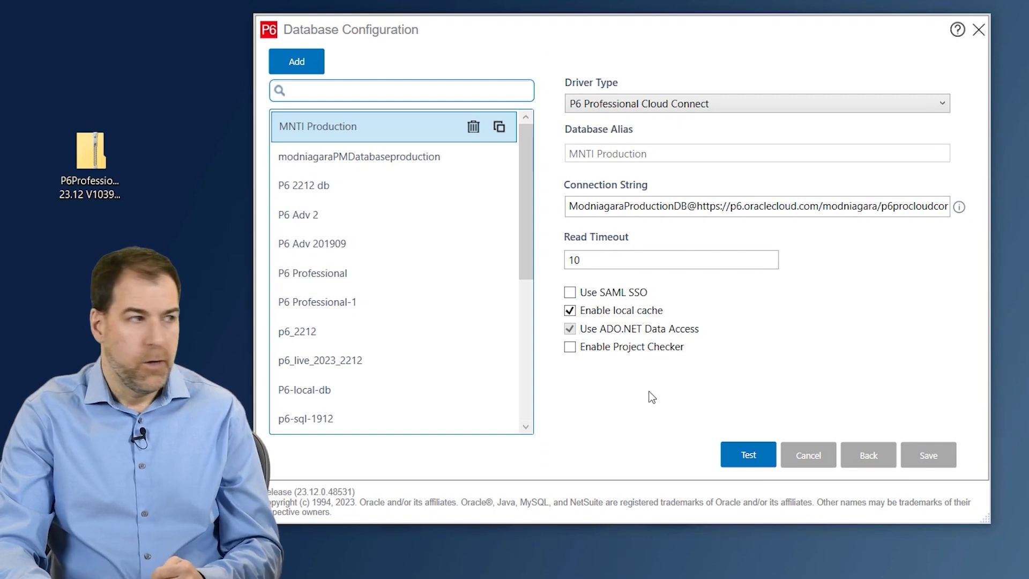
pyautogui.click(294, 62)
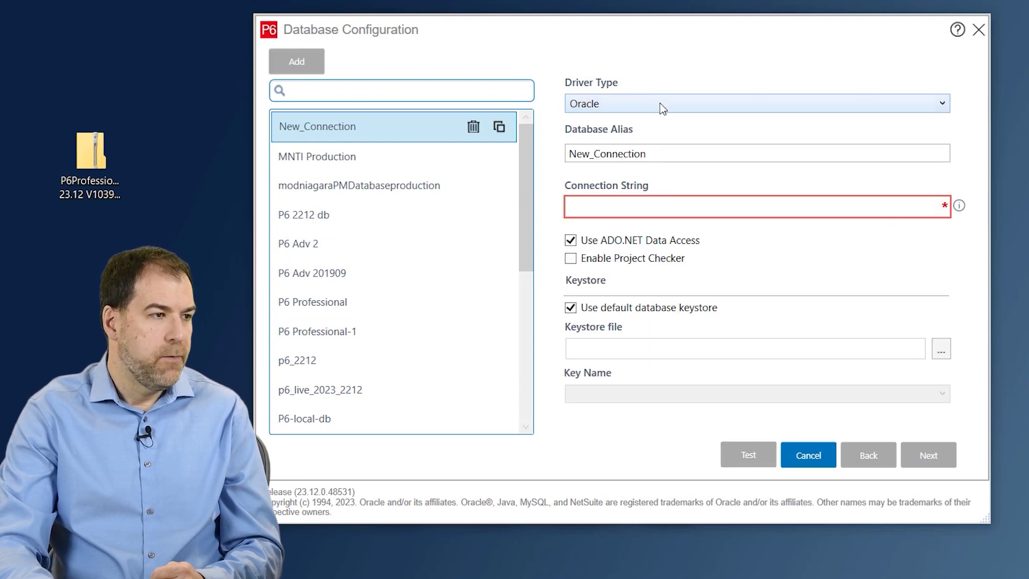
pyautogui.click(661, 105)
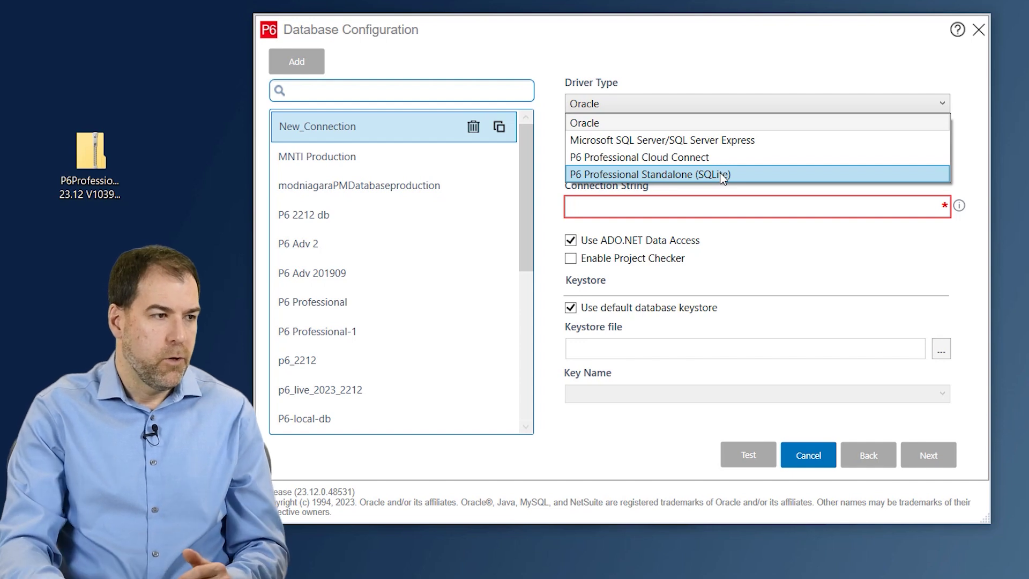
pyautogui.click(667, 174)
# Step: Choose to add a new standalone database and name its alias pmdb_2312
pyautogui.doubleClick(590, 156)
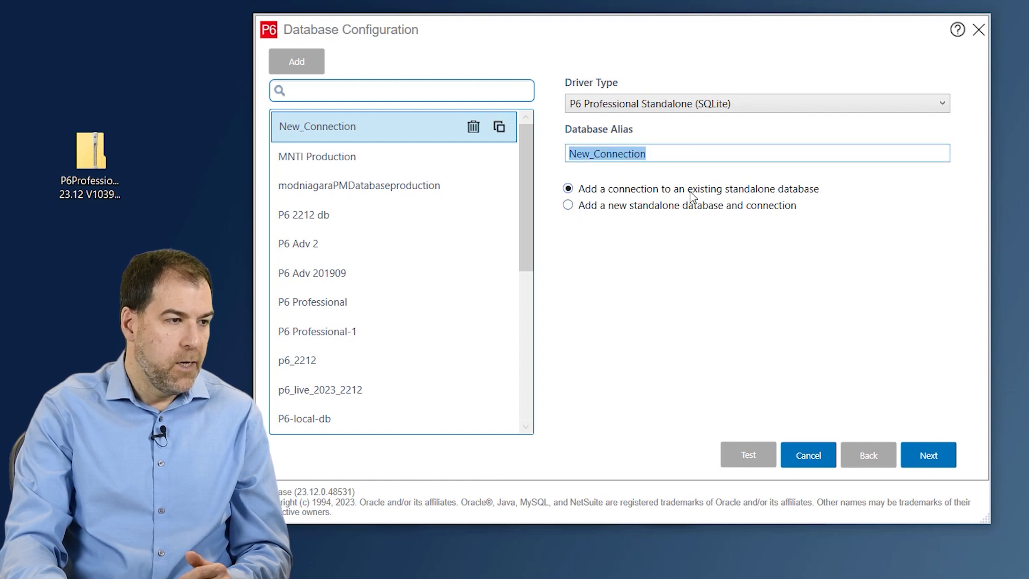
pyautogui.click(568, 206)
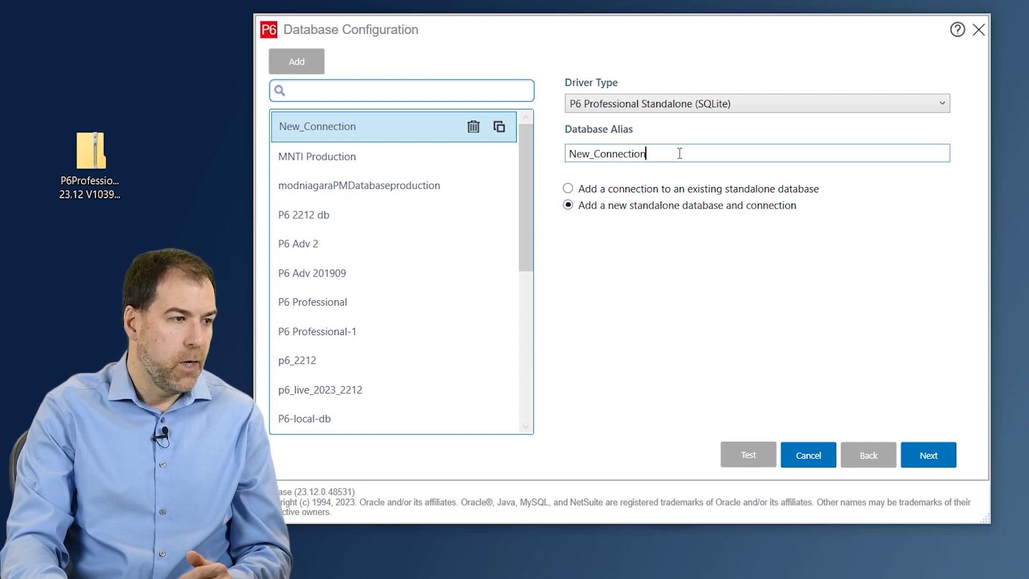
pyautogui.moveTo(678, 154); pyautogui.dragTo(537, 155)
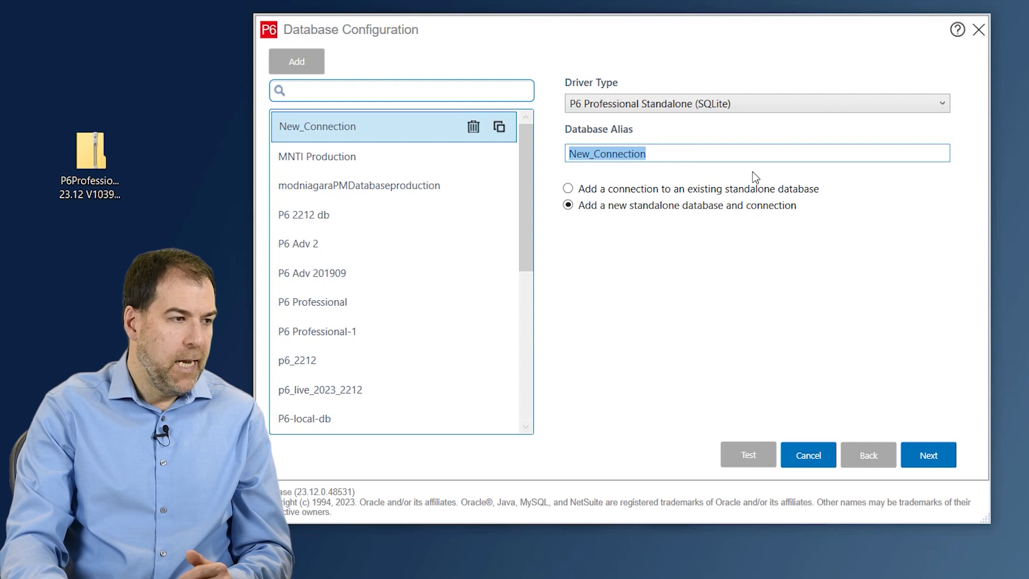
pyautogui.press('BackSpace')
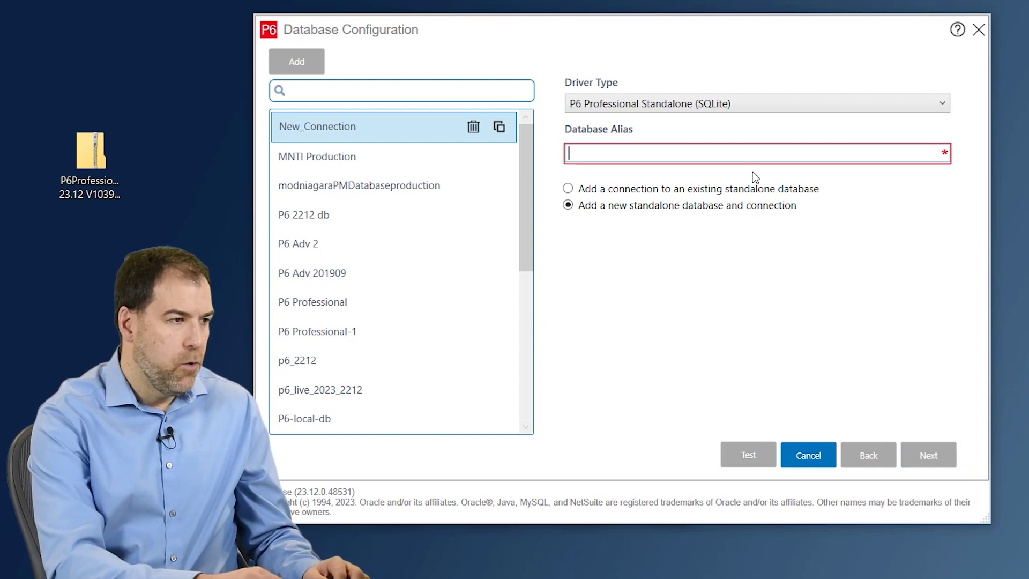
pyautogui.write('pmdb')
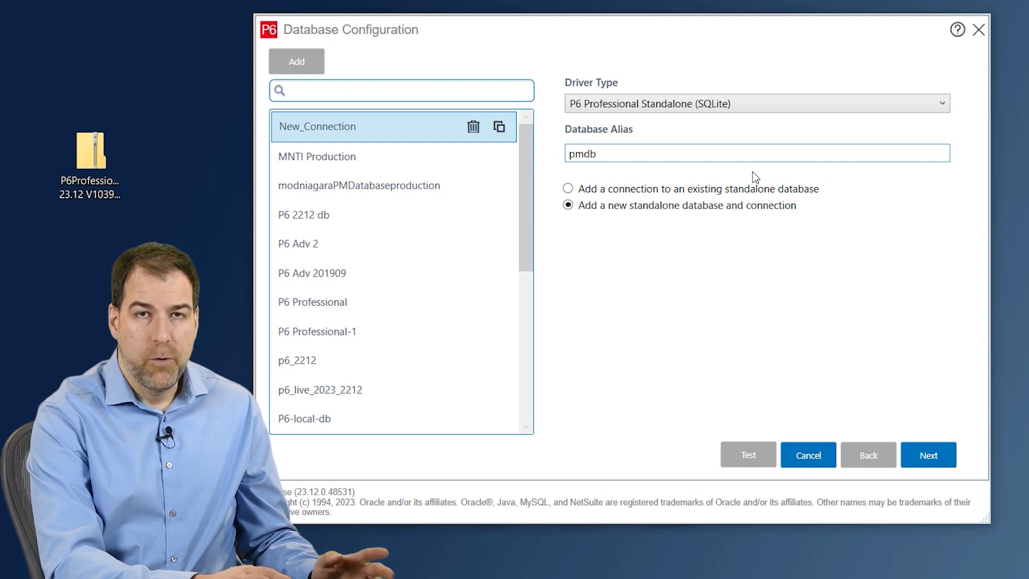
pyautogui.write('_')
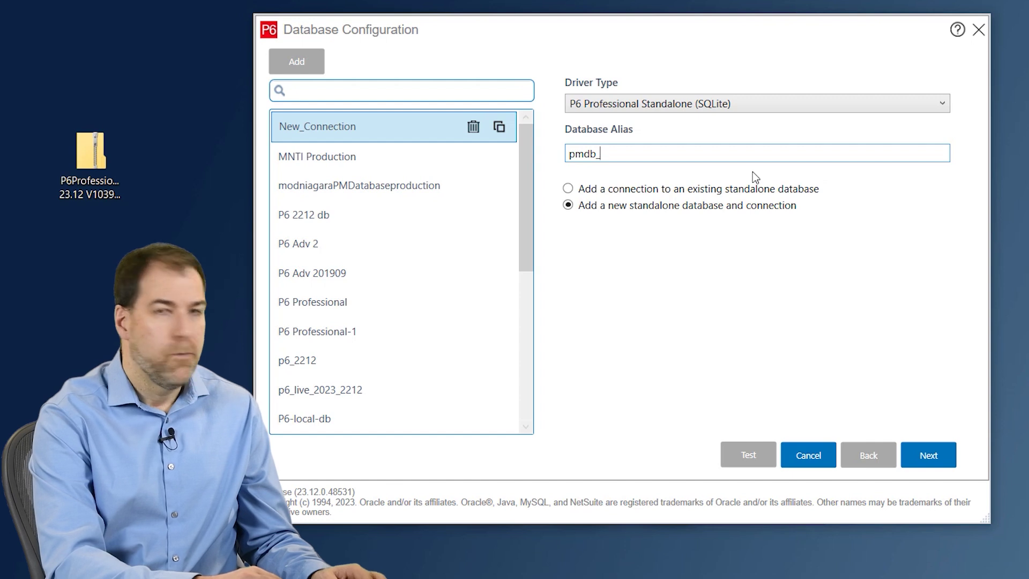
pyautogui.write('2312')
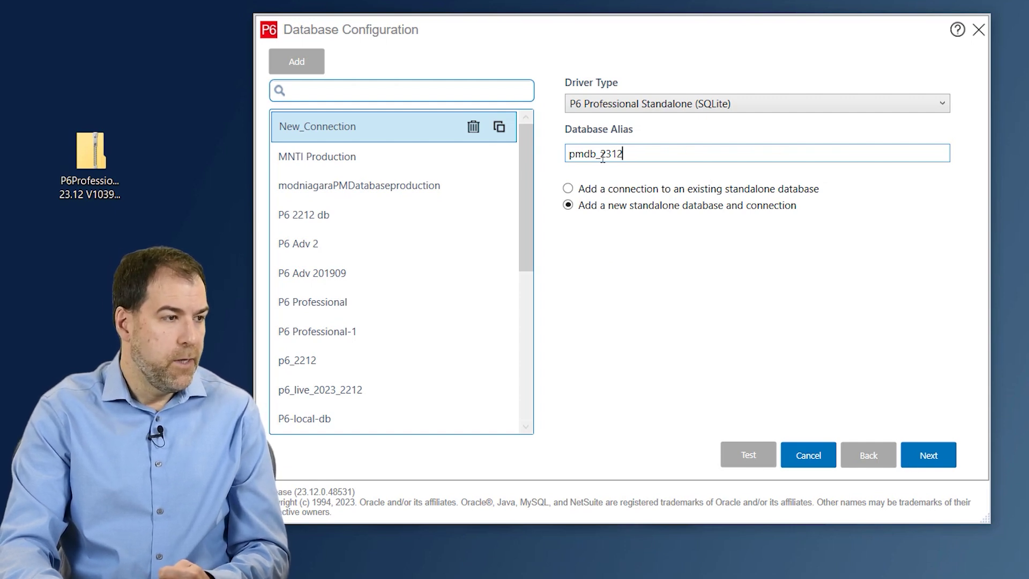
pyautogui.moveTo(622, 155); pyautogui.dragTo(562, 161)
# Step: Keep the login name admin and enter and confirm a new admin password
pyautogui.click(936, 465)
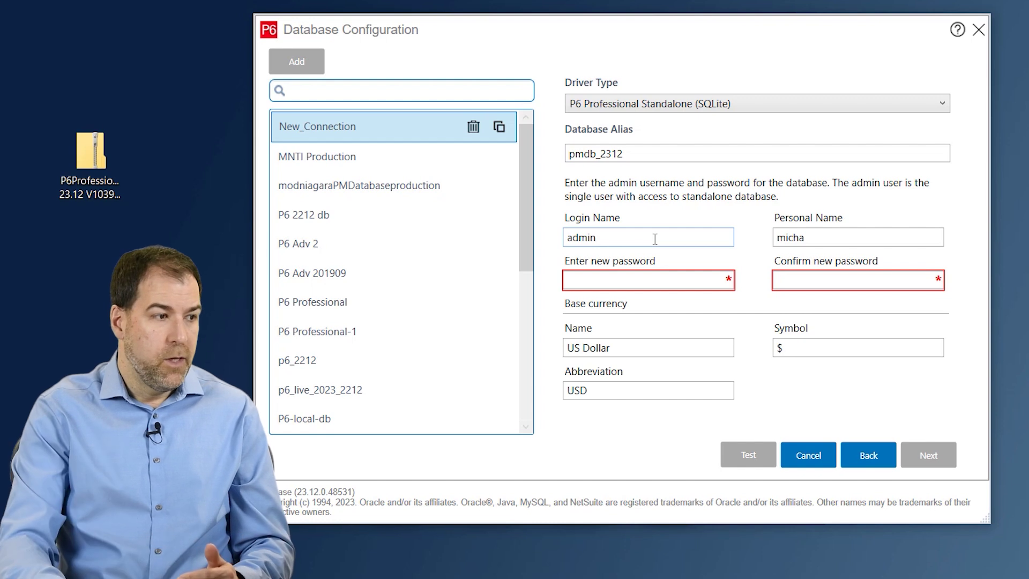
pyautogui.click(654, 239)
pyautogui.doubleClick(654, 239)
pyautogui.click(666, 276)
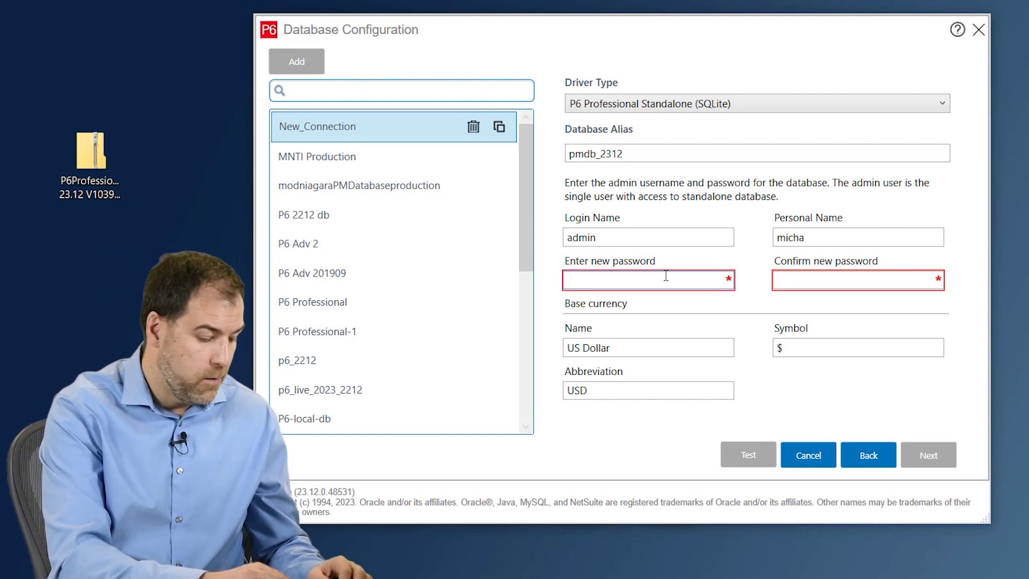
pyautogui.write('•••••')
pyautogui.press('Tab')
pyautogui.write('•••••')
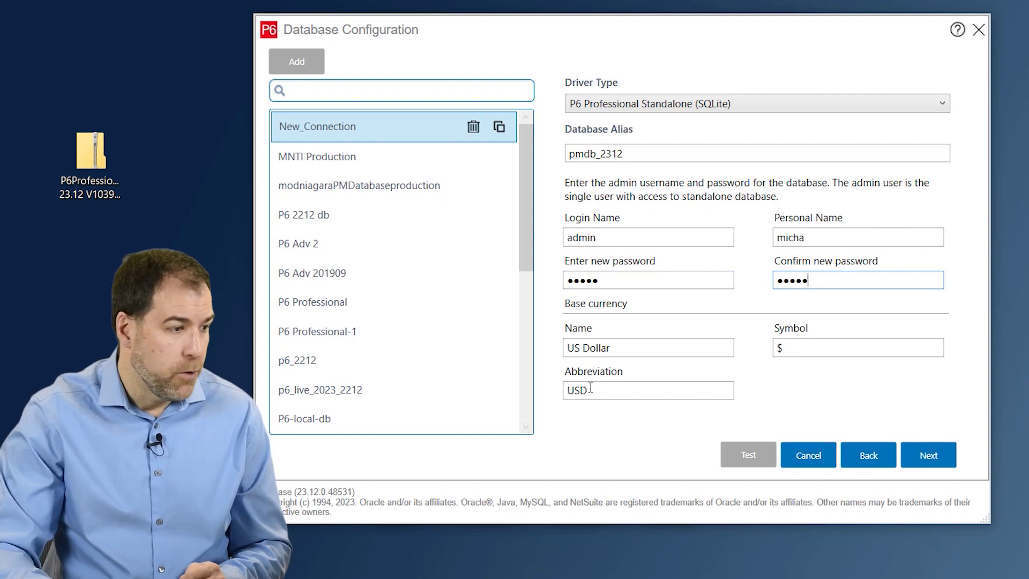
# Step: Leave the base currency as US Dollar (USD) and move on to database location settings
pyautogui.moveTo(645, 349); pyautogui.dragTo(558, 357)
pyautogui.click(643, 347)
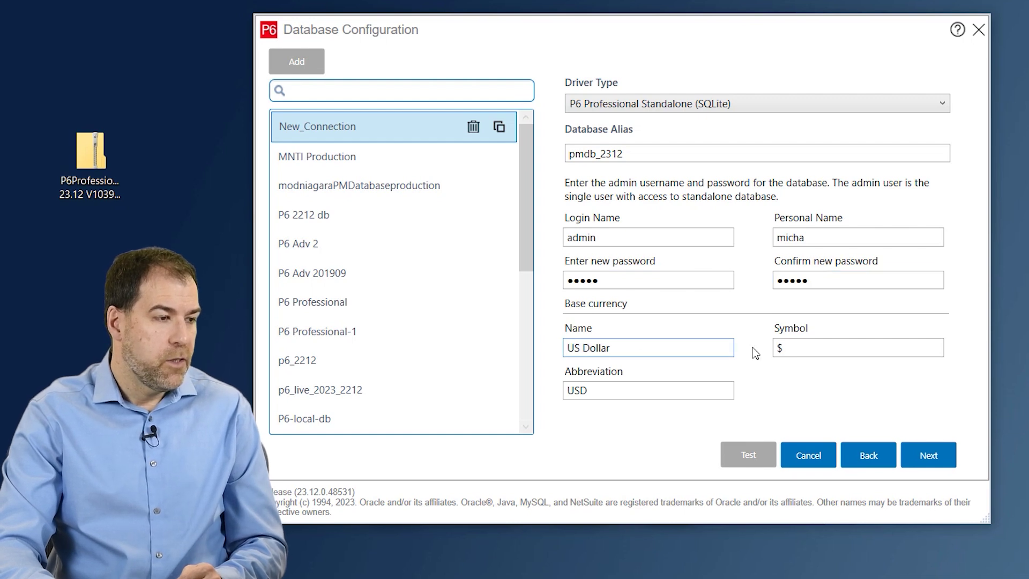
pyautogui.moveTo(631, 390); pyautogui.dragTo(560, 395)
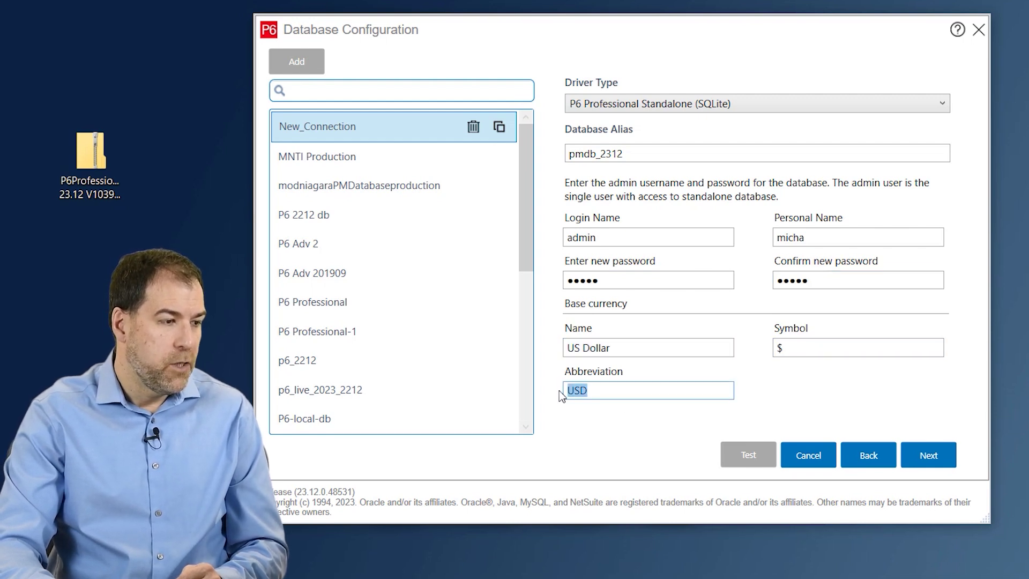
pyautogui.moveTo(648, 346); pyautogui.dragTo(561, 348)
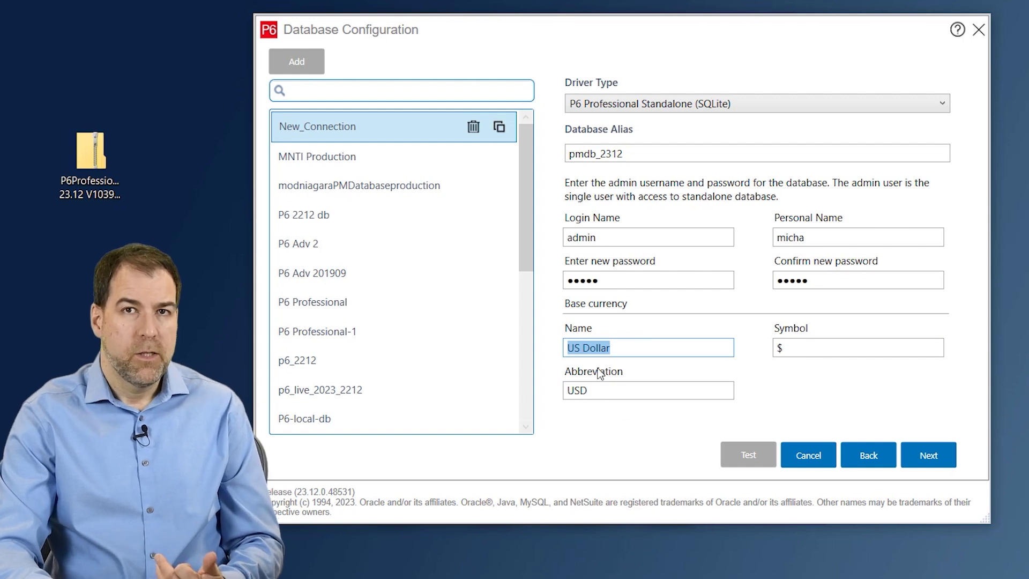
pyautogui.click(645, 391)
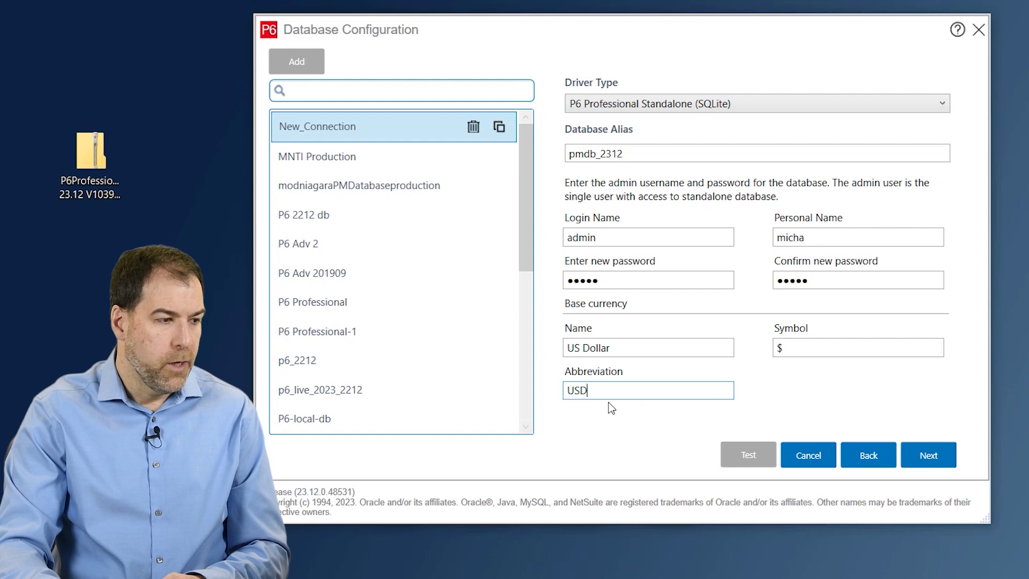
pyautogui.click(927, 450)
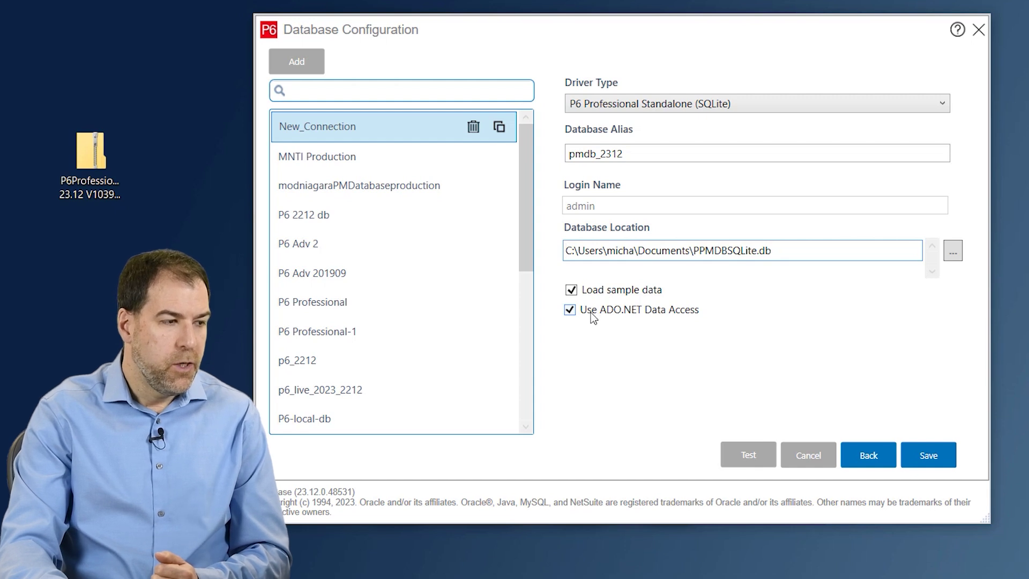
# Step: Turn off ADO.NET data access and save the pmdb_2312 alias, acknowledging the confirmation
pyautogui.click(570, 311)
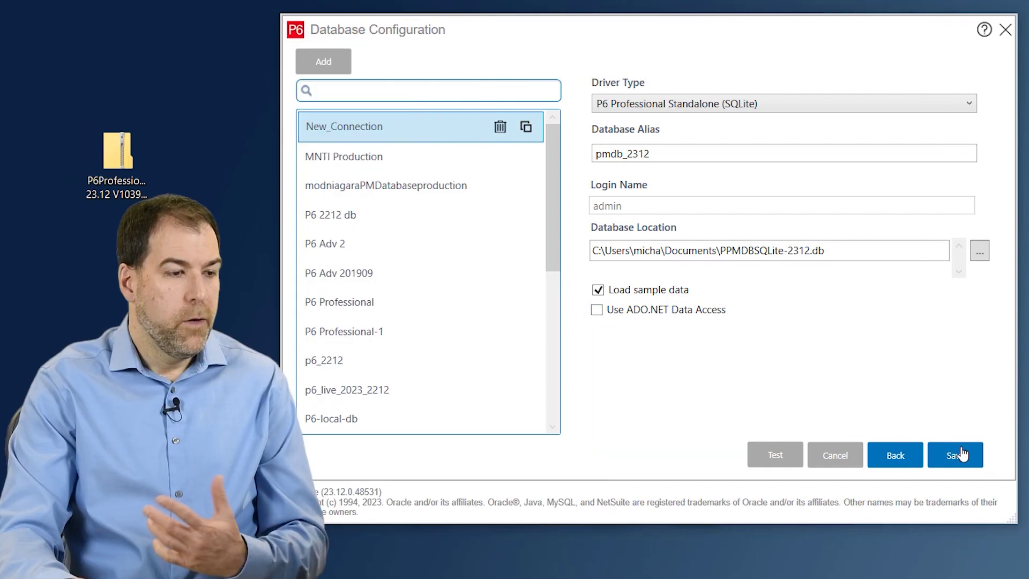
pyautogui.click(961, 458)
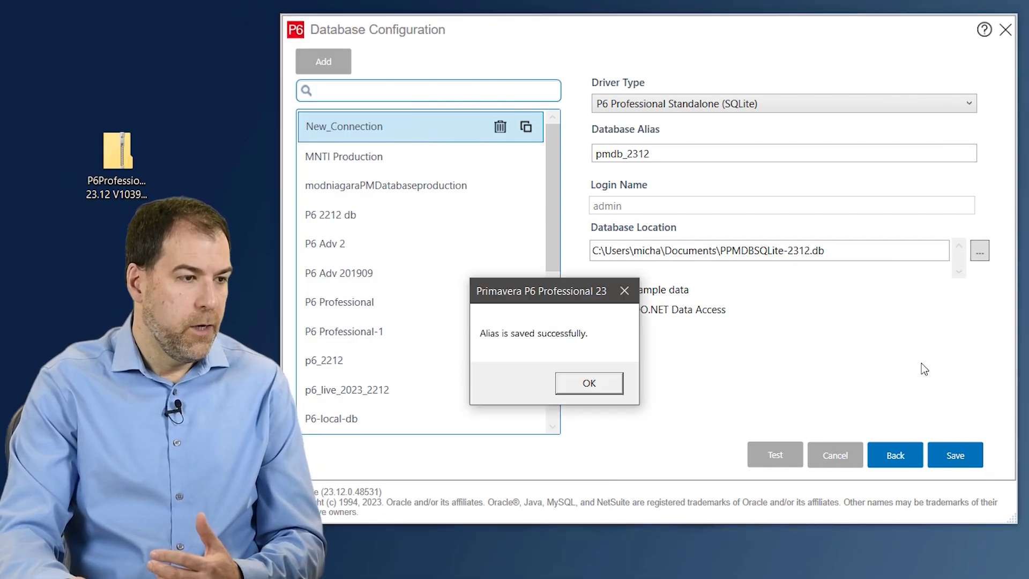
pyautogui.click(599, 383)
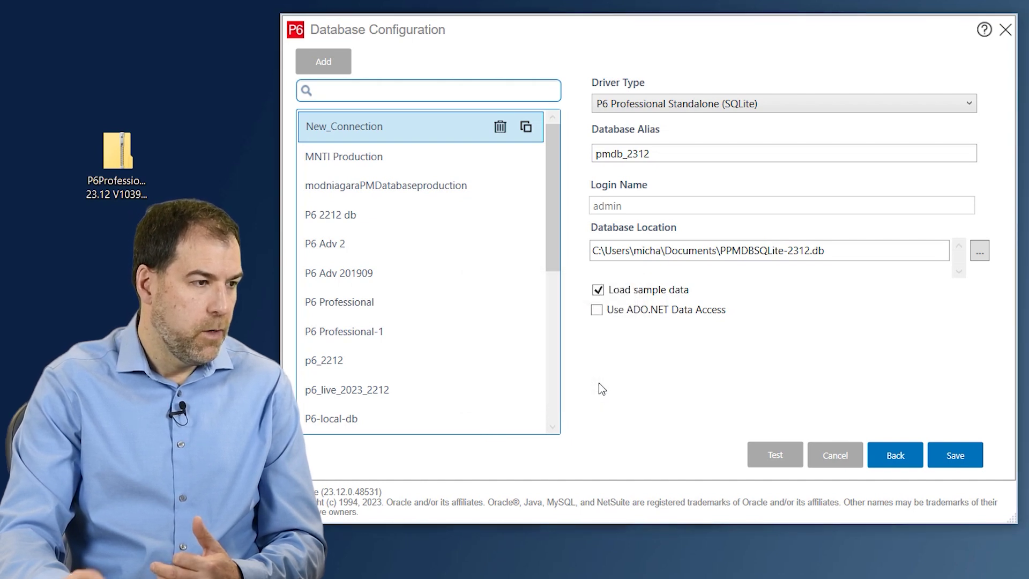
pyautogui.click(595, 189)
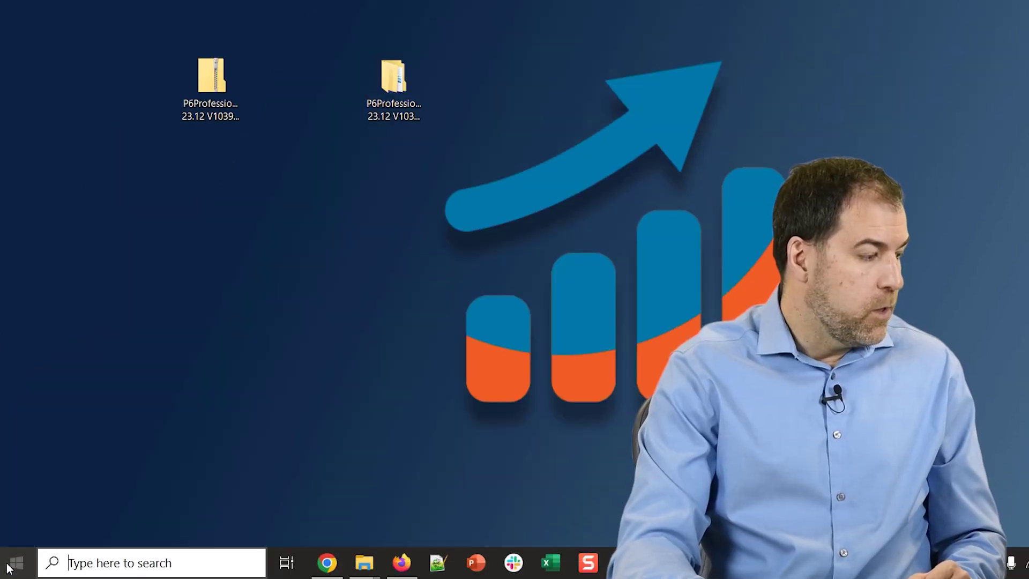
# Step: Start P6 Professional 23 (x64) from the Oracle - Primavera P6 group in the Start menu
pyautogui.click(17, 562)
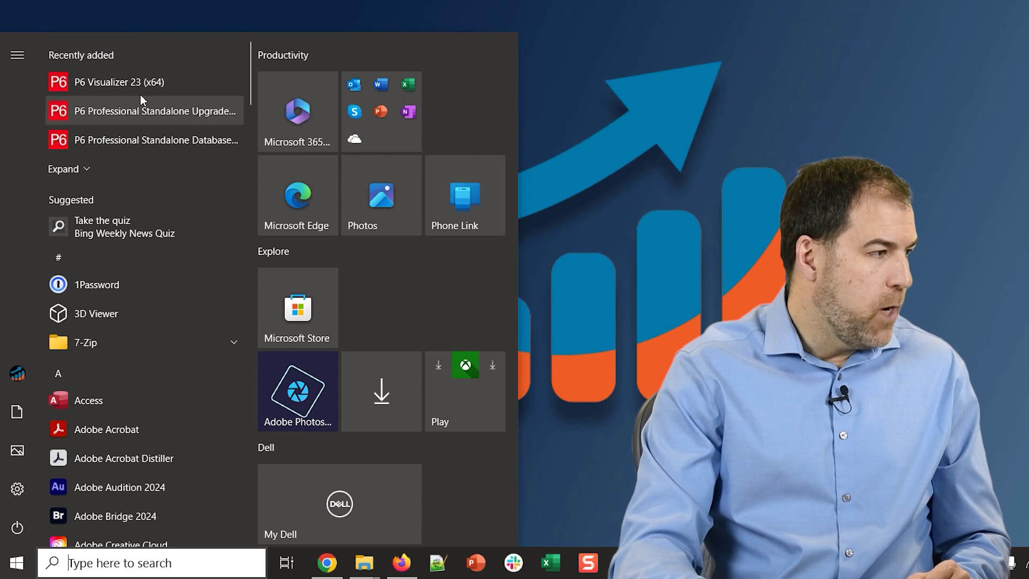
pyautogui.scroll(-8, 162, 182)
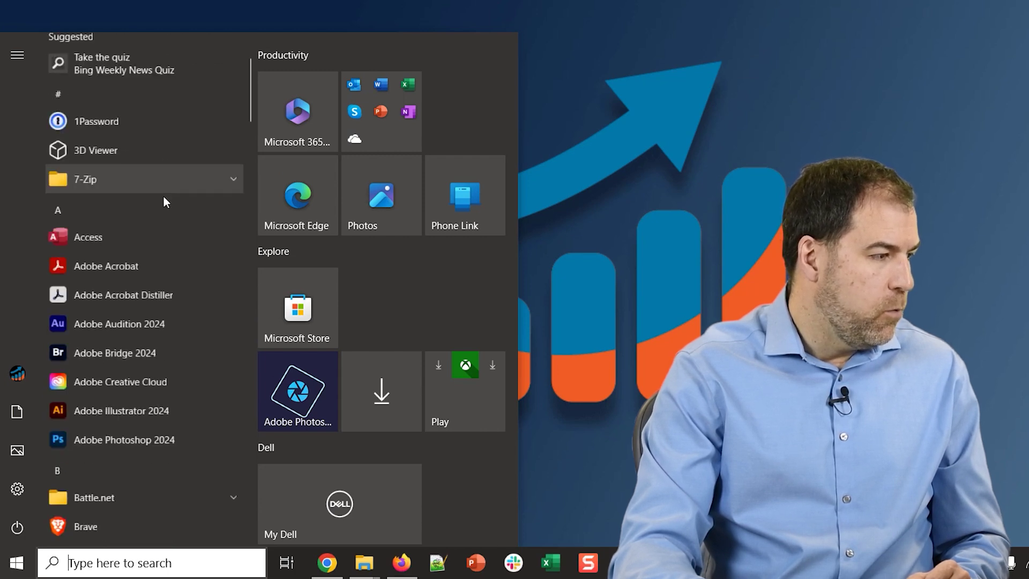
pyautogui.scroll(-15, 155, 165)
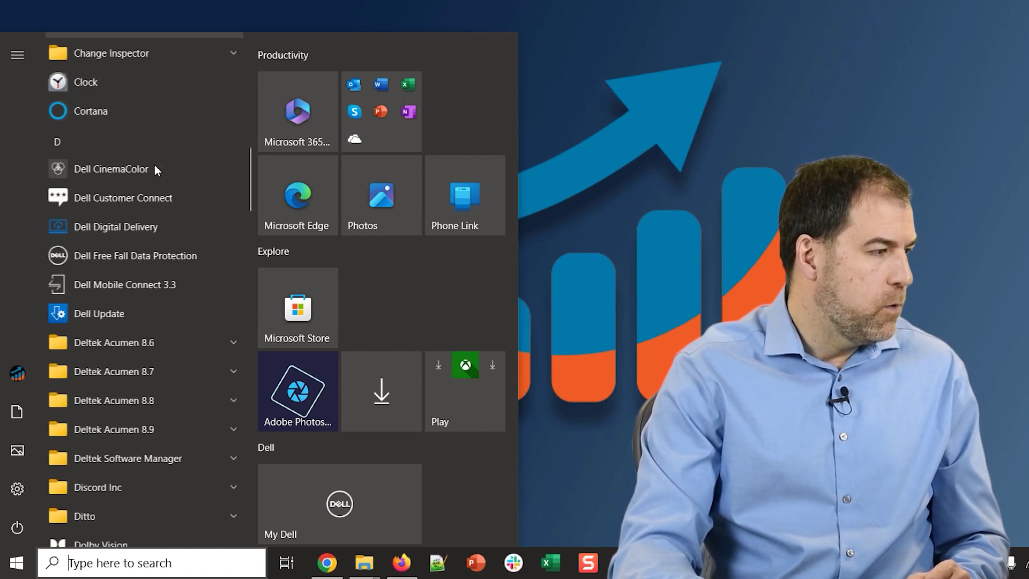
pyautogui.scroll(-15, 153, 177)
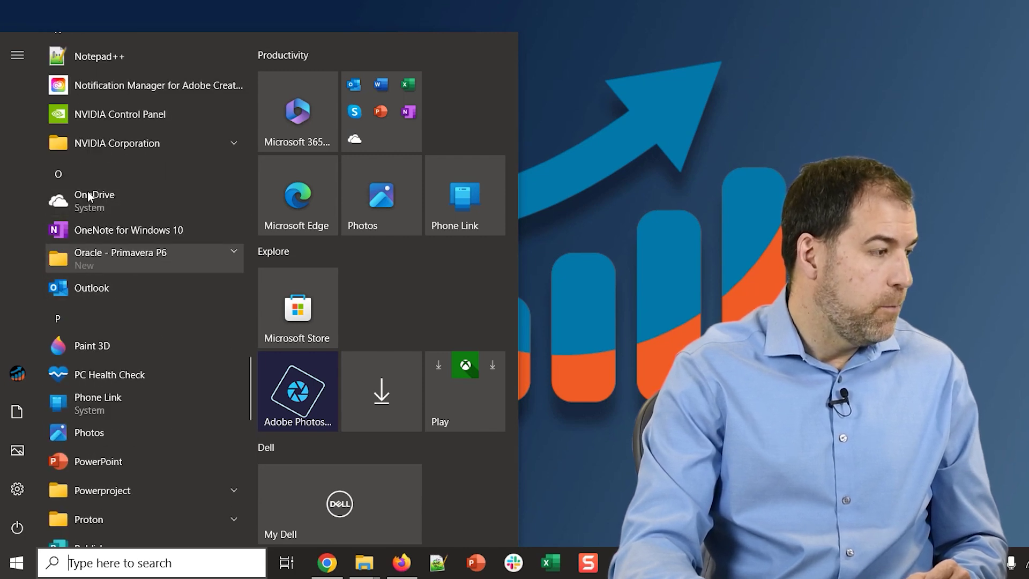
pyautogui.click(153, 257)
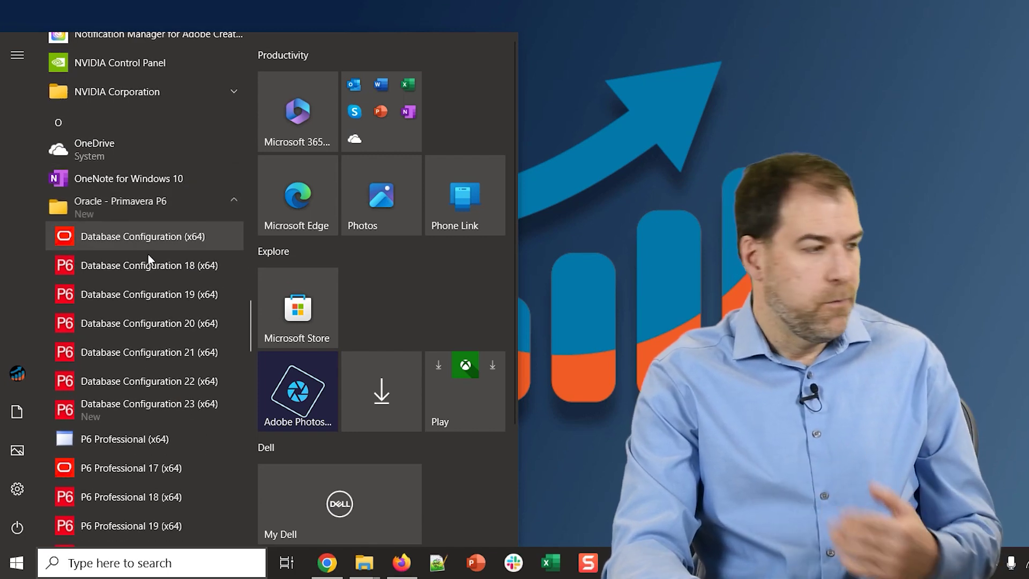
pyautogui.scroll(-2, 159, 235)
pyautogui.scroll(-2, 172, 201)
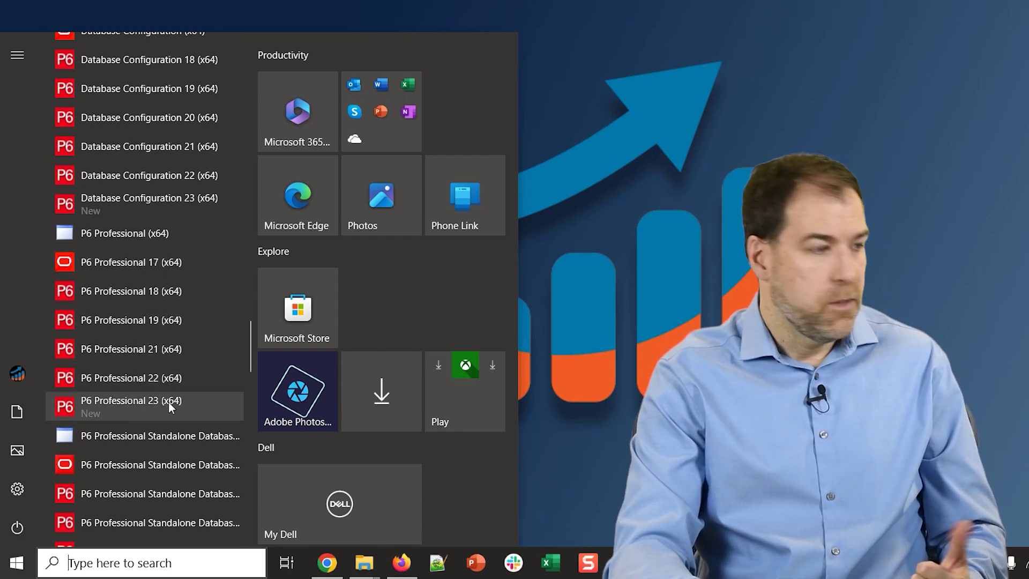
pyautogui.click(121, 407)
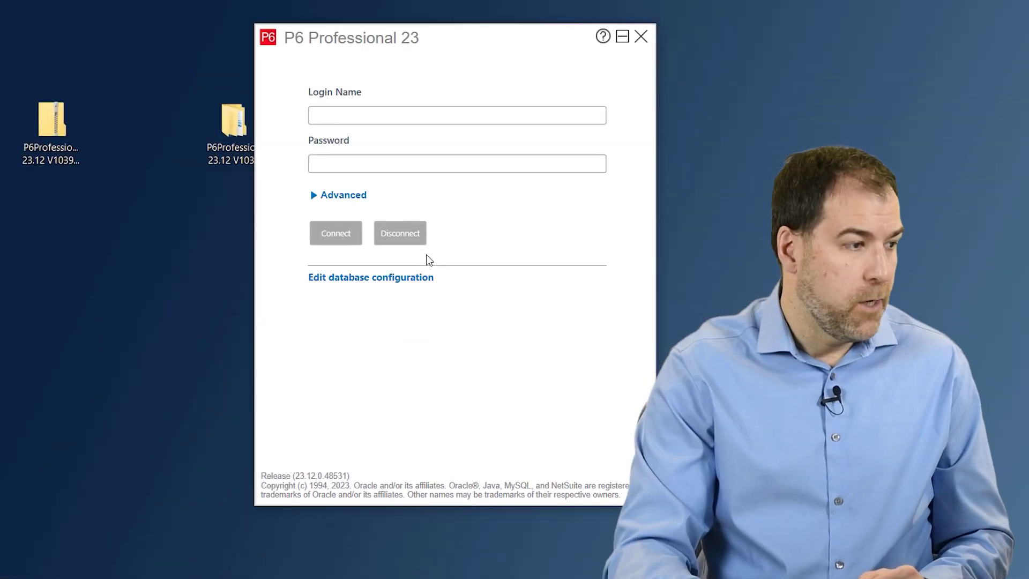
# Step: Log in to the pmdb_2312 database with the administrator login name and password
pyautogui.click(314, 199)
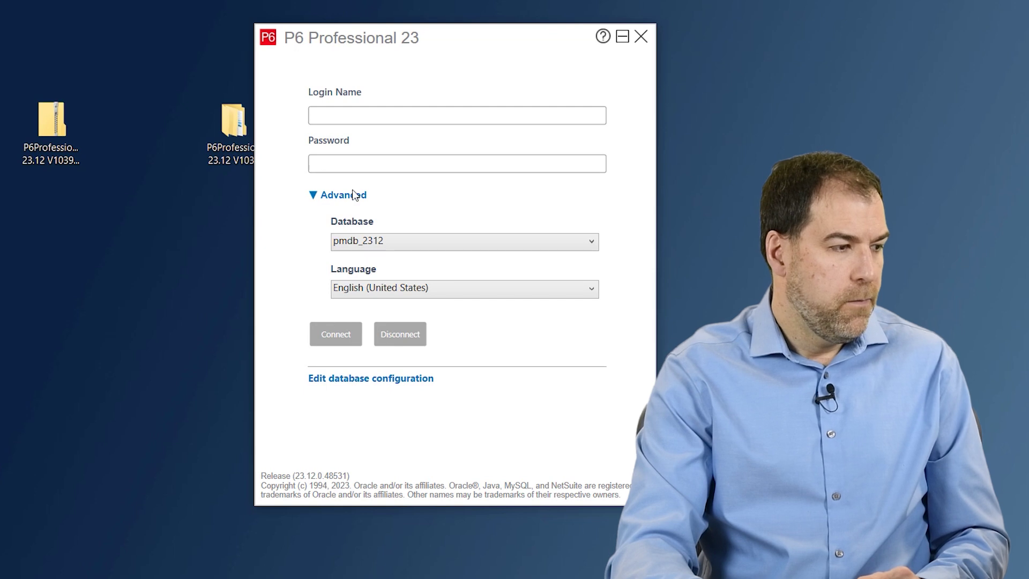
pyautogui.click(387, 112)
pyautogui.write('admin')
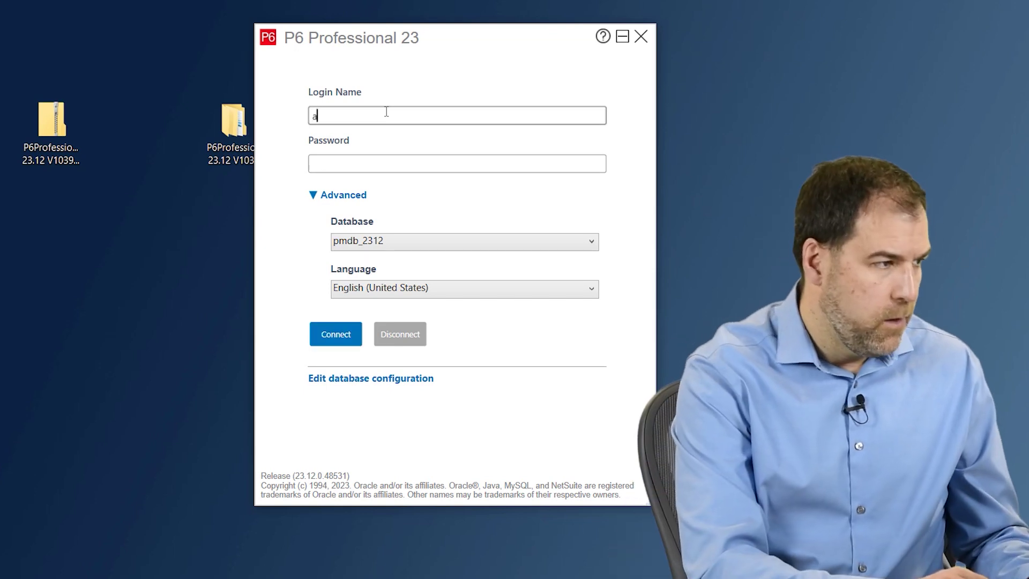
pyautogui.press('Tab')
pyautogui.write('admin')
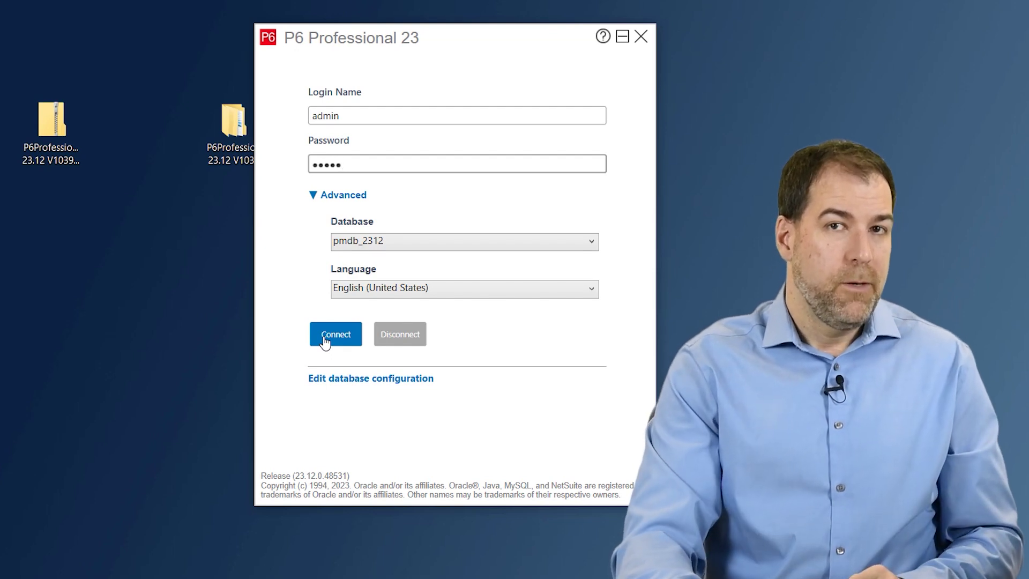
pyautogui.click(324, 341)
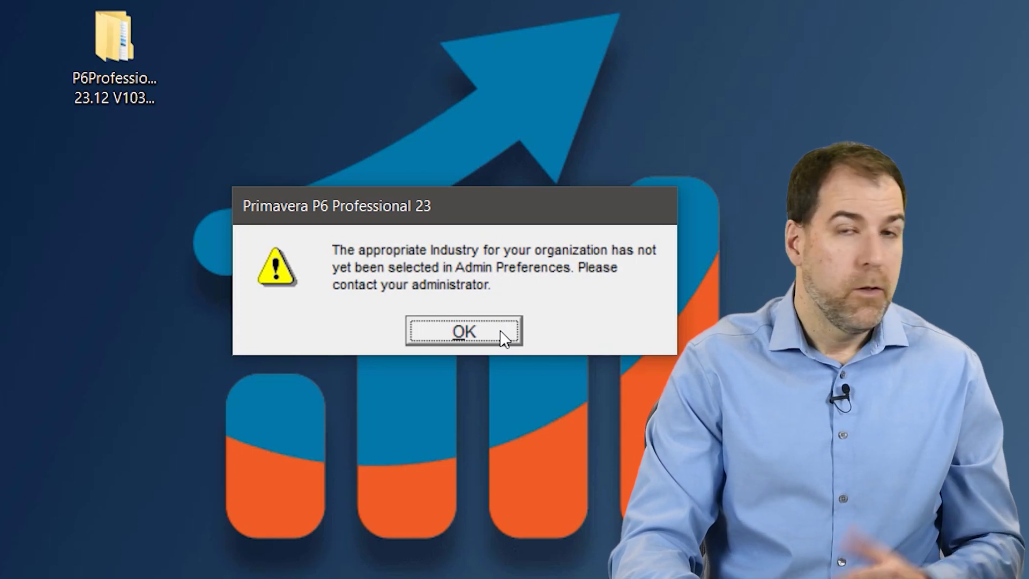
# Step: Dismiss the missing-industry warning to reach the Projects window
pyautogui.click(500, 330)
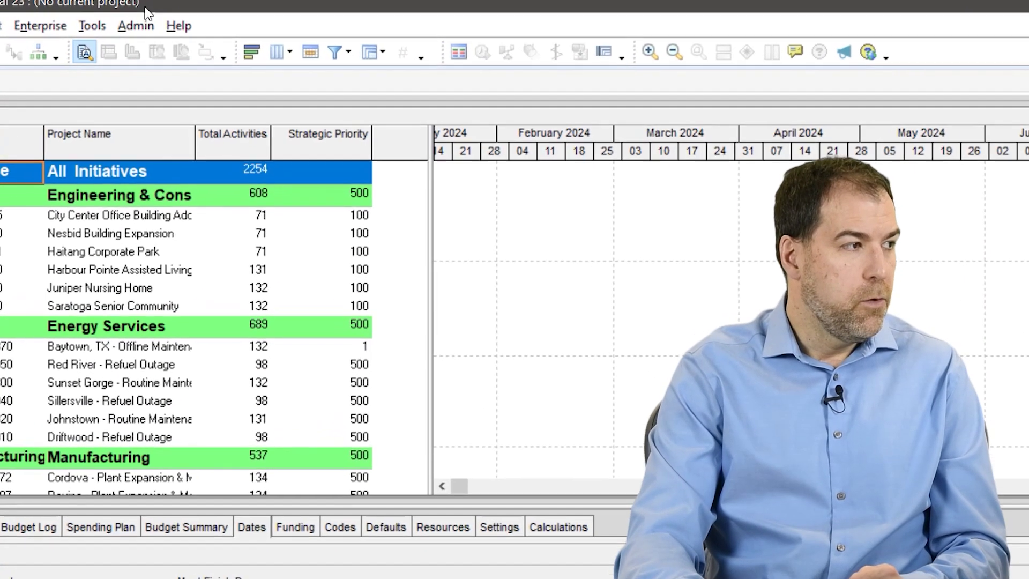
pyautogui.click(136, 26)
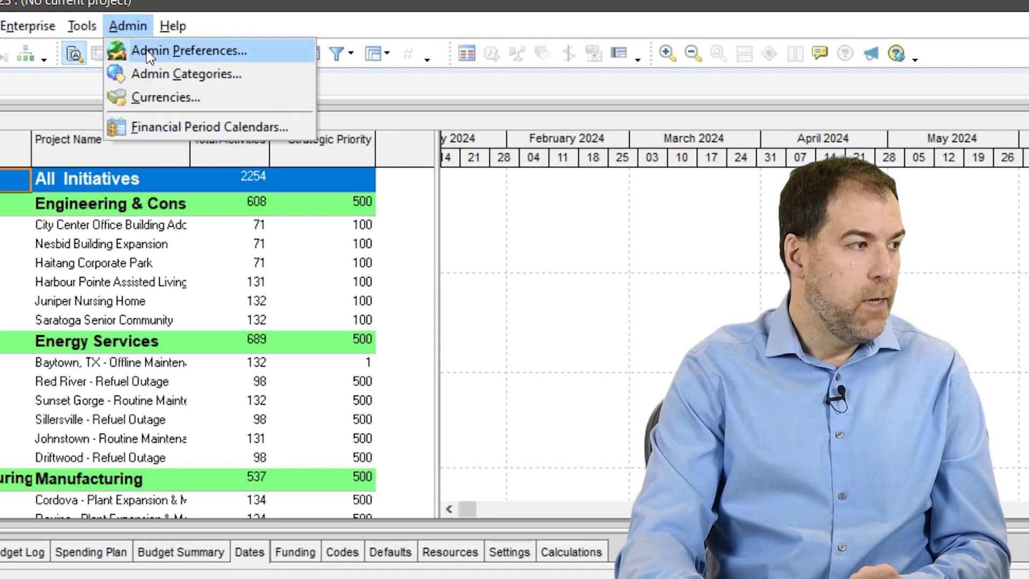
# Step: Set the industry to Engineering and Construction in Admin Preferences and acknowledge the notice
pyautogui.click(219, 55)
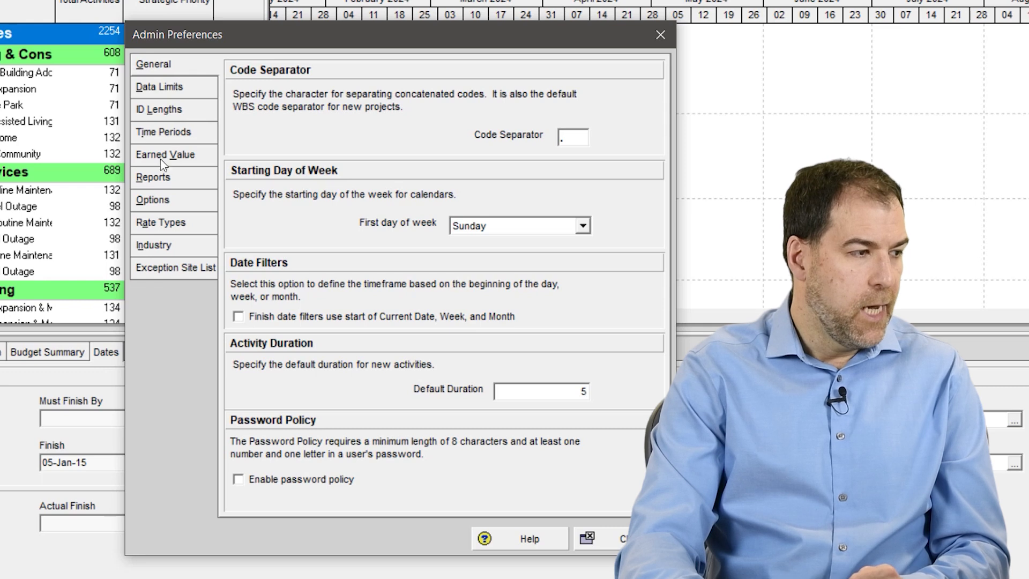
pyautogui.click(168, 250)
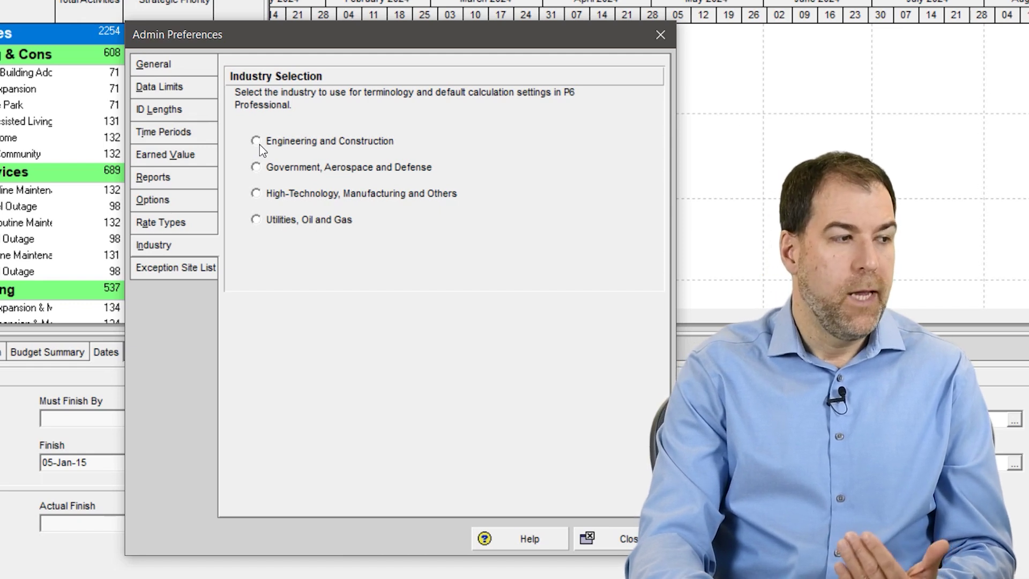
pyautogui.click(259, 144)
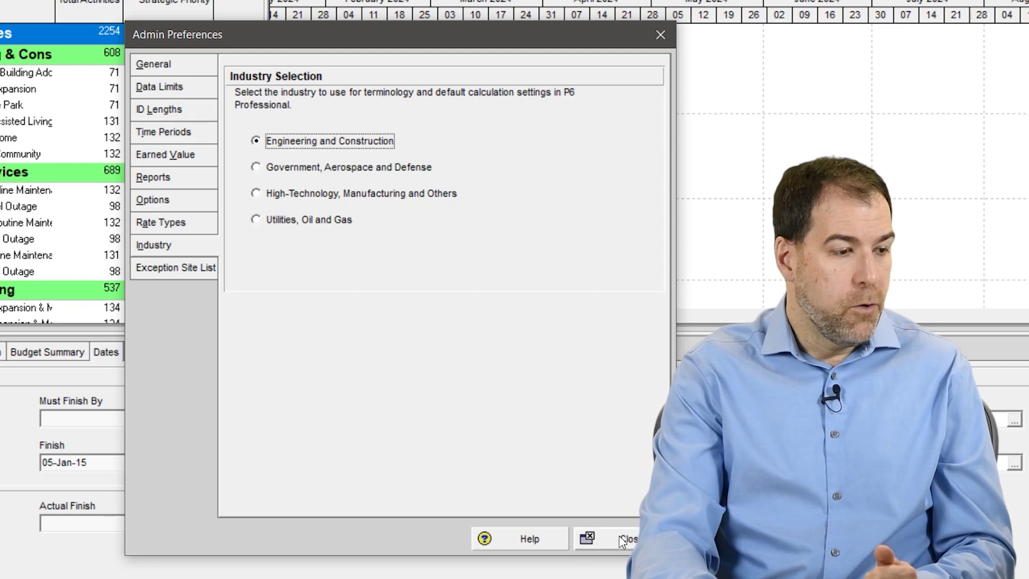
pyautogui.click(622, 540)
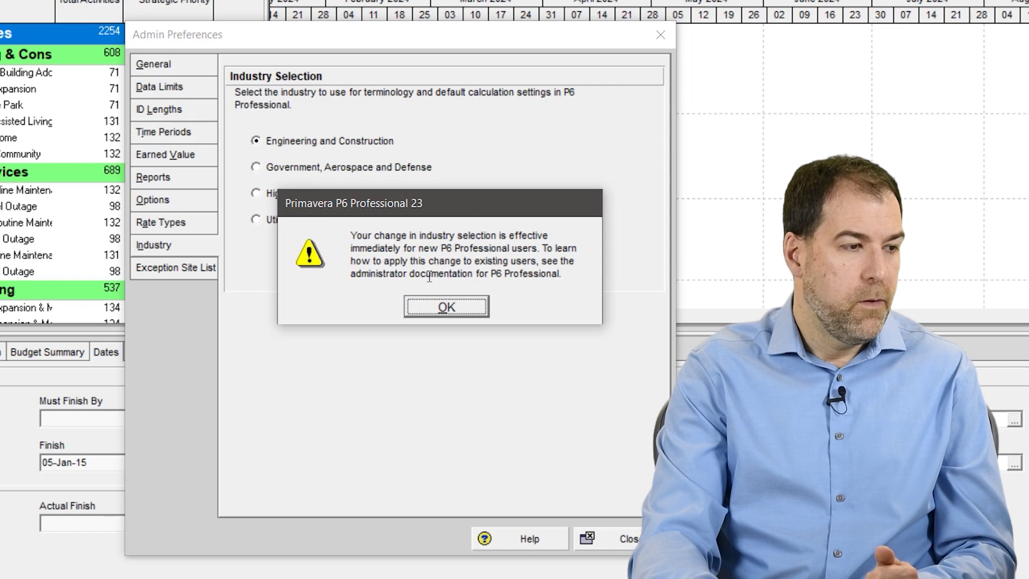
pyautogui.click(438, 310)
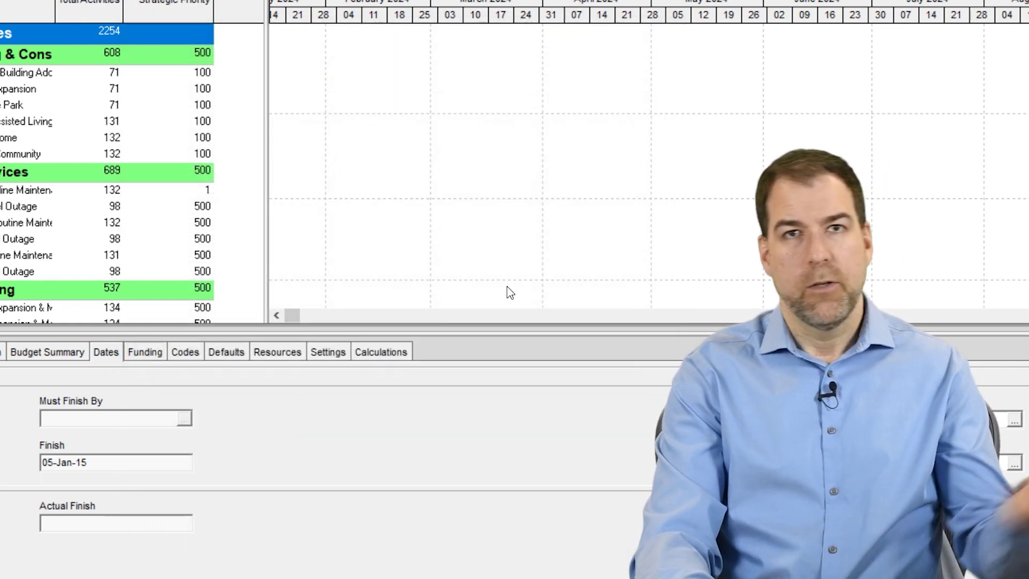